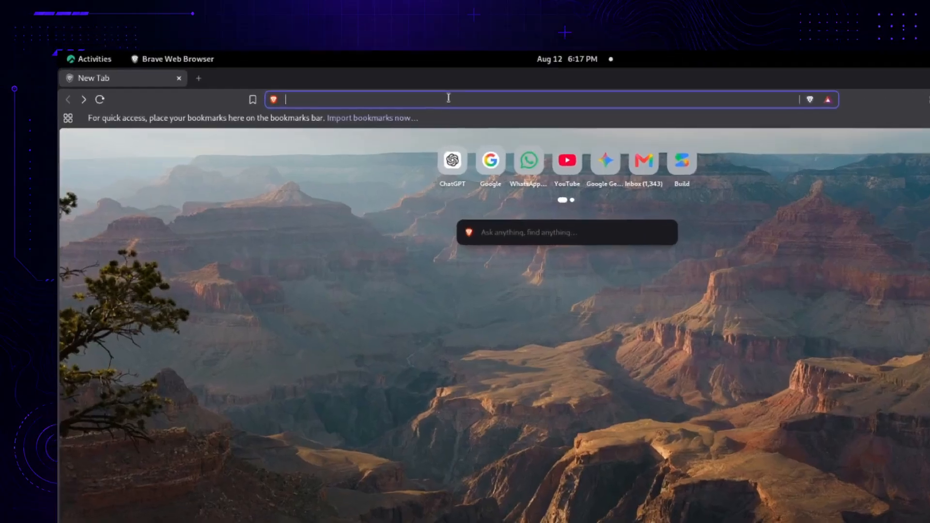
On chatgpt.com, ask for a Google AI Studio prompt to create a website for a cafe named Celler Cafe
text(chatgpt.com)
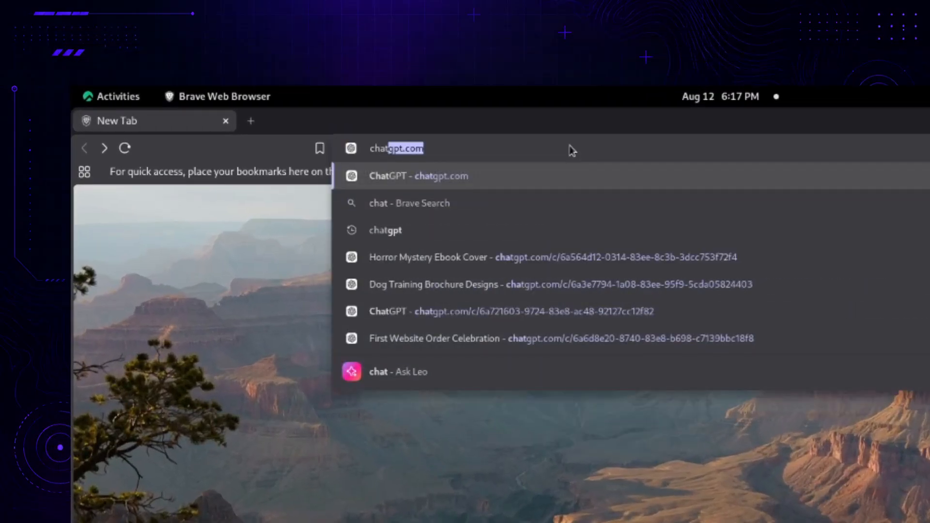
key(Return)
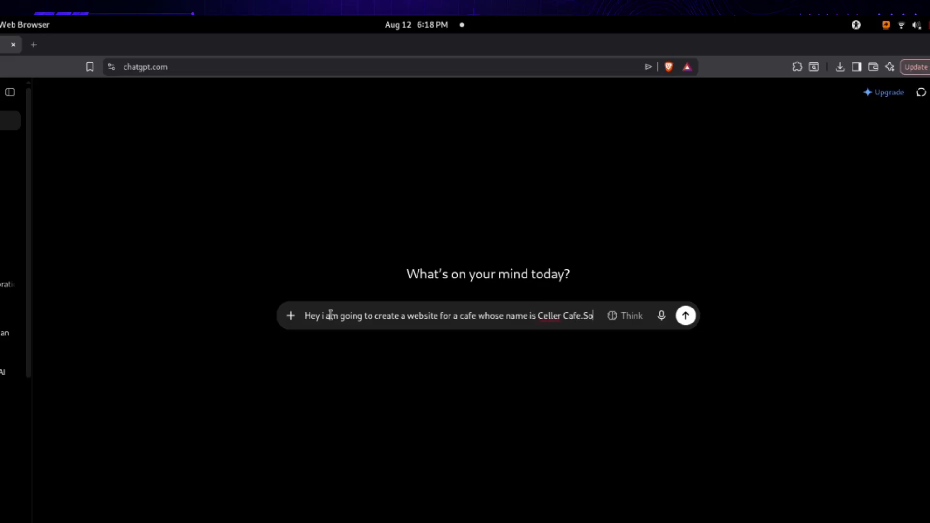
text(give me the p)
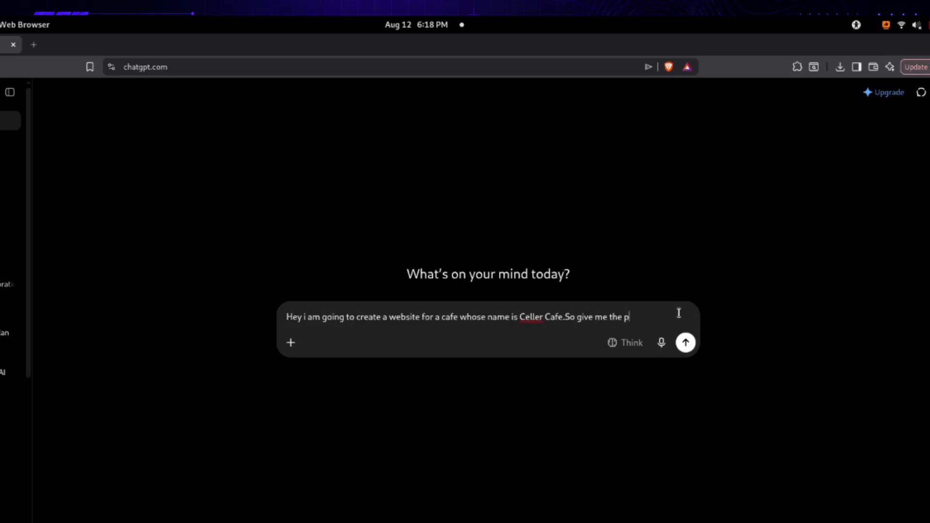
text( google ai studio for making this project rea)
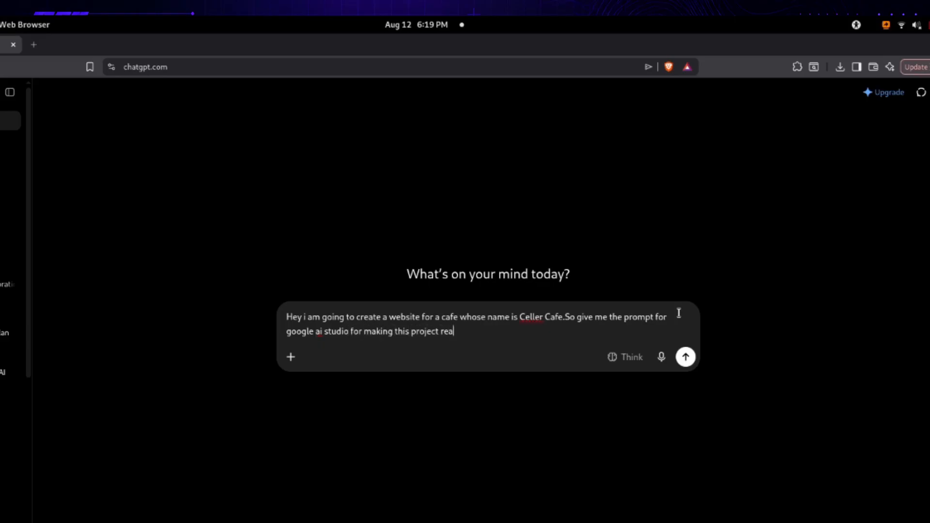
text(dy)
key(Return)
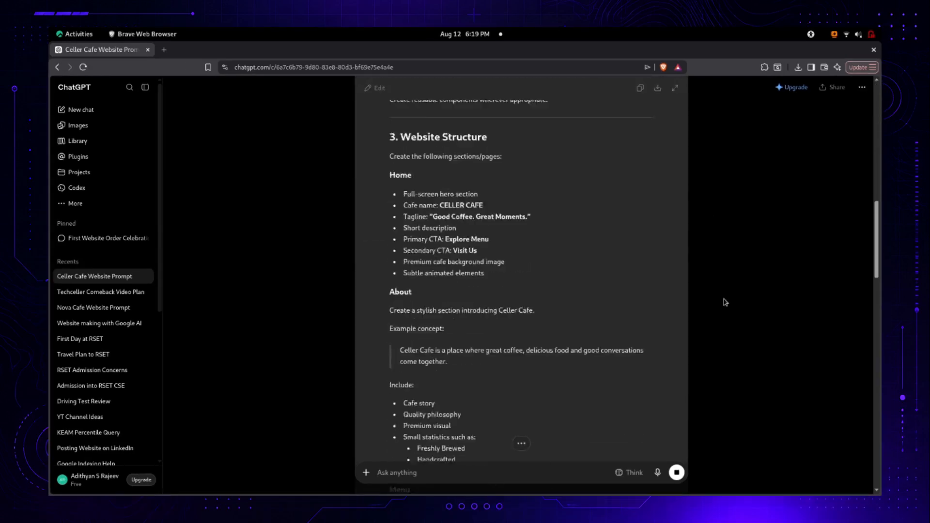
Review and copy the generated website prompt, and look up Google AI Studio in a new tab
scroll(725, 302, down, 20)
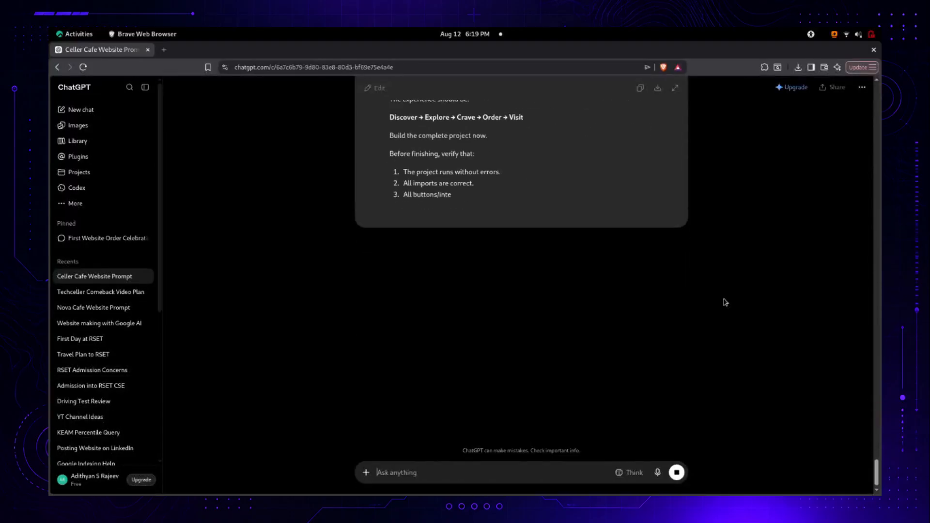
scroll(725, 302, up, 20)
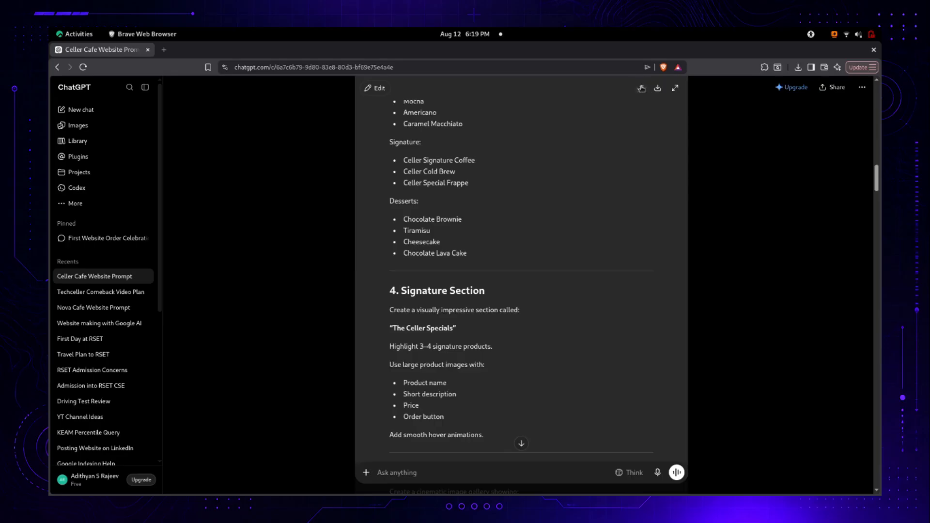
click(163, 50)
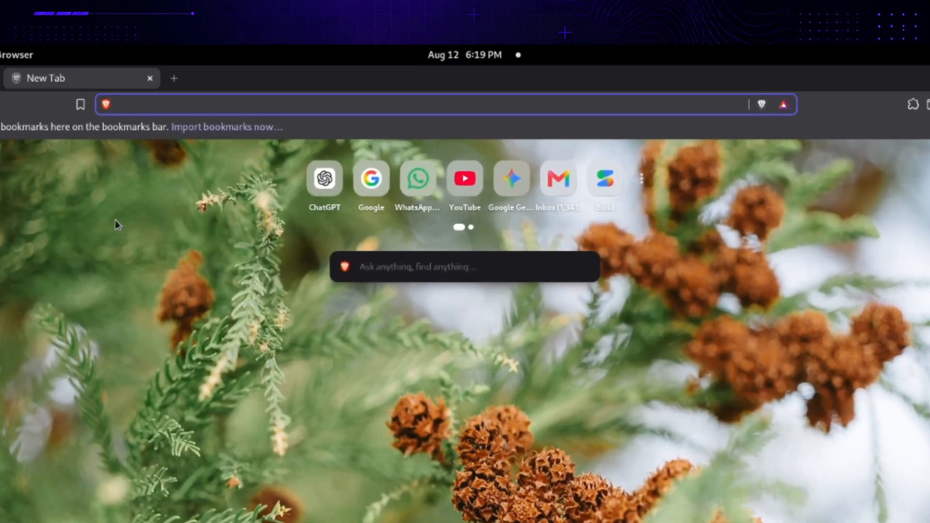
text(google ai)
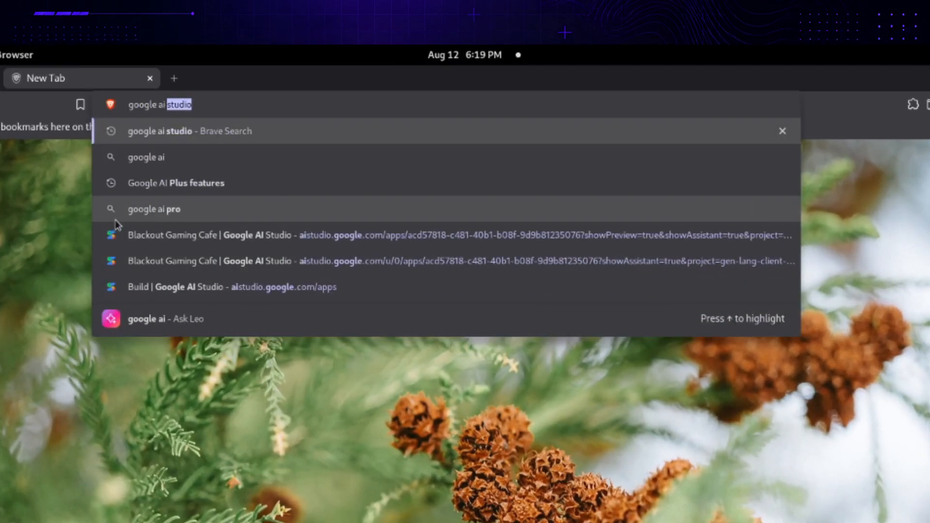
key(Return)
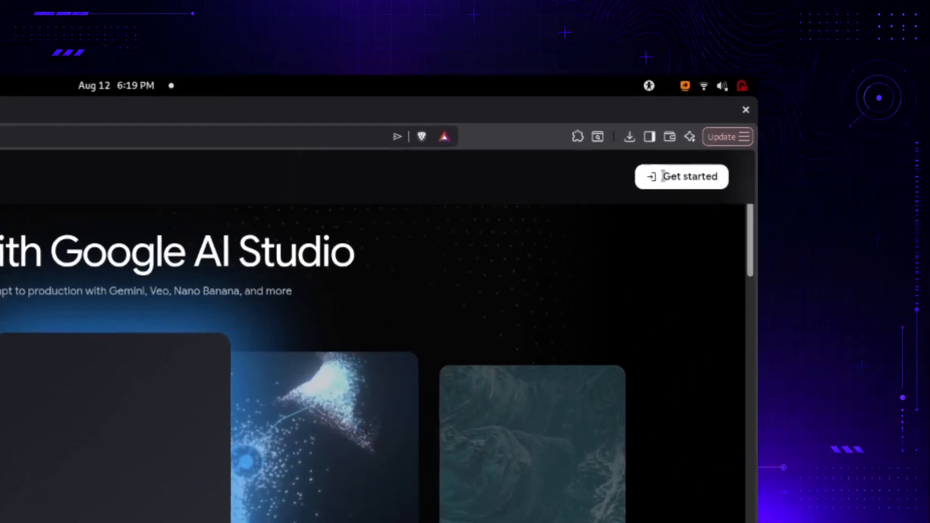
Get started in Google AI Studio and paste the copied Celler Cafe prompt as the app description
click(664, 190)
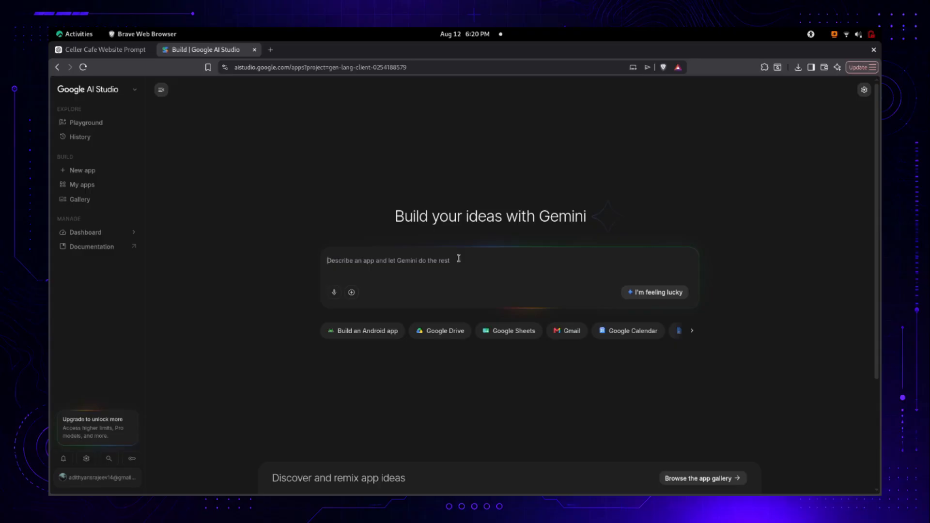
key(ctrl+v)
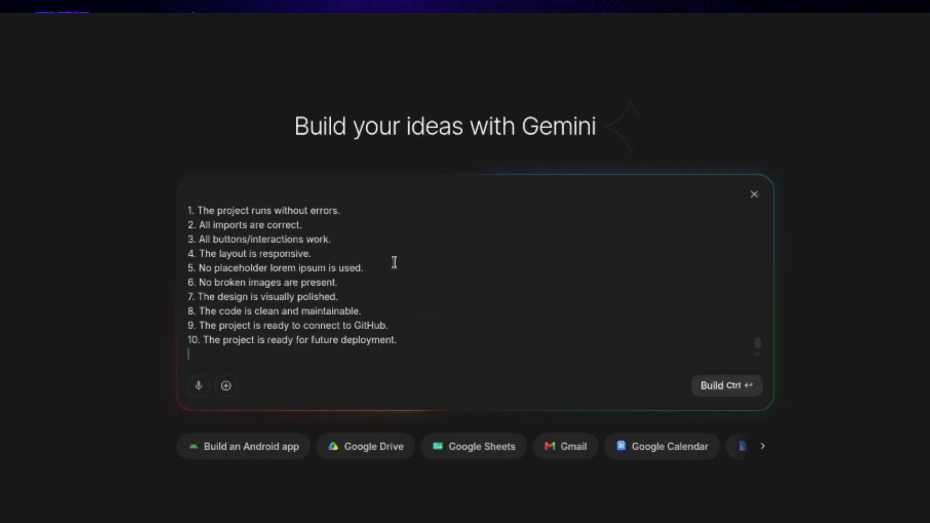
scroll(546, 222, up, 20)
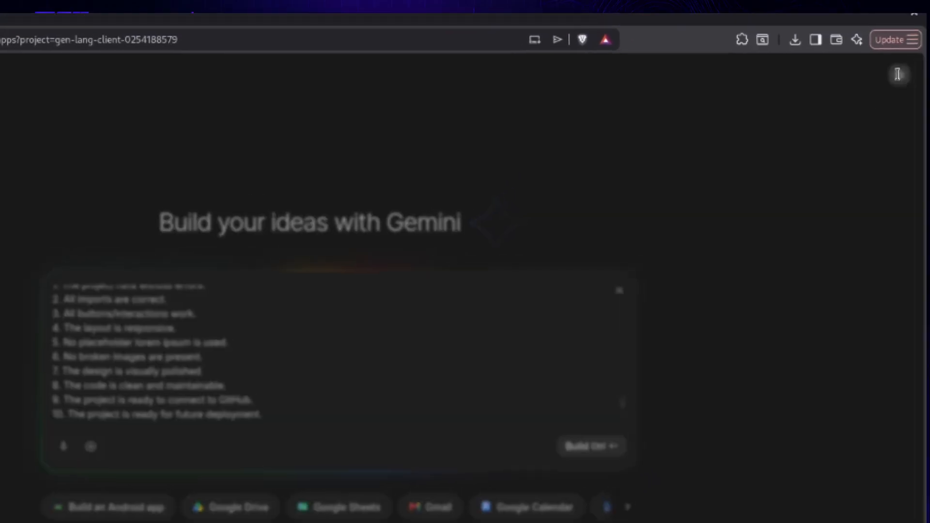
Check the framework choices in the advanced settings, keep Next.js, and start building the app from the prompt
click(929, 29)
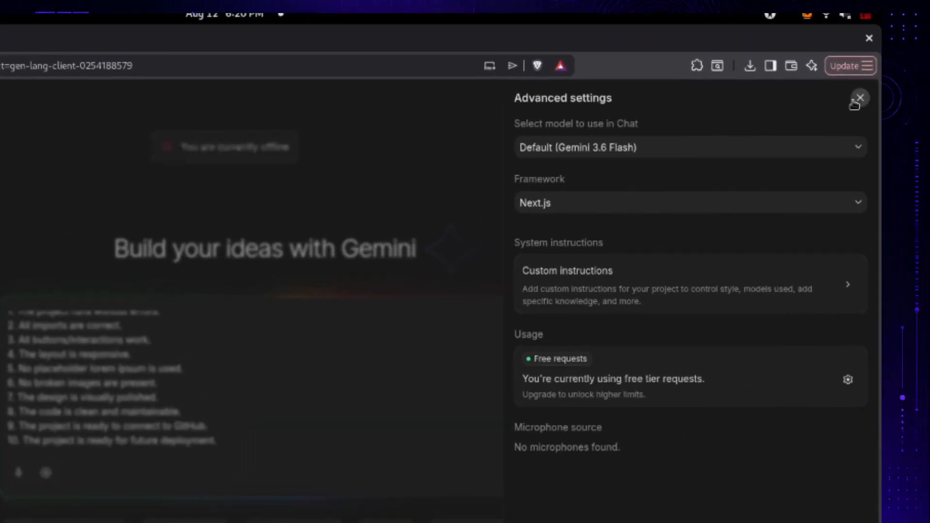
click(569, 206)
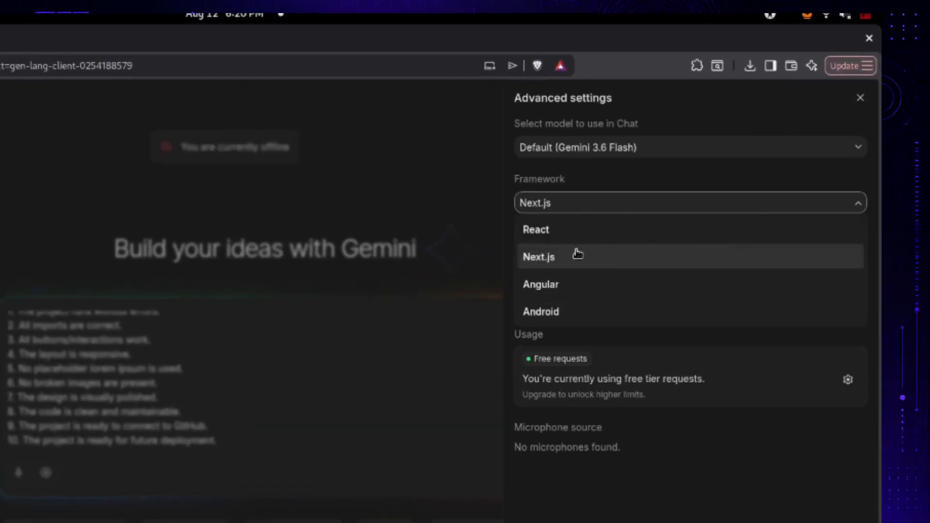
click(435, 196)
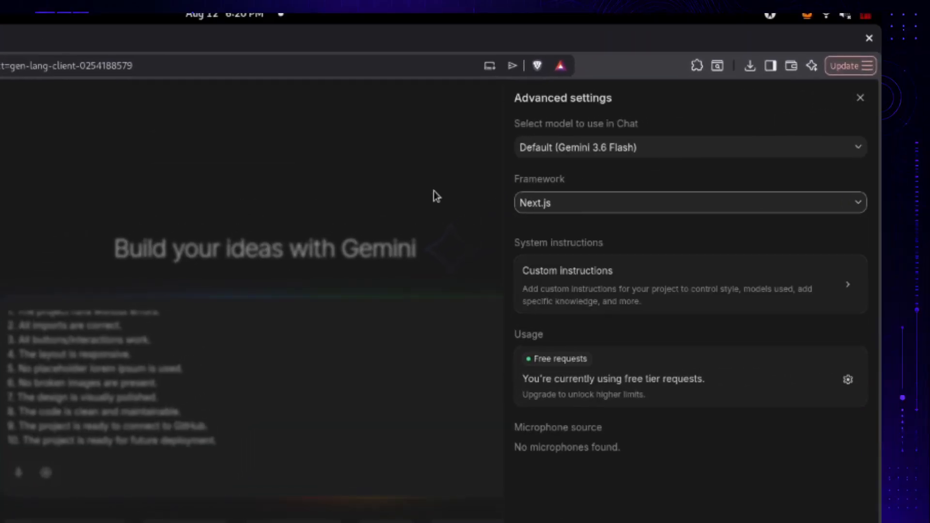
click(861, 99)
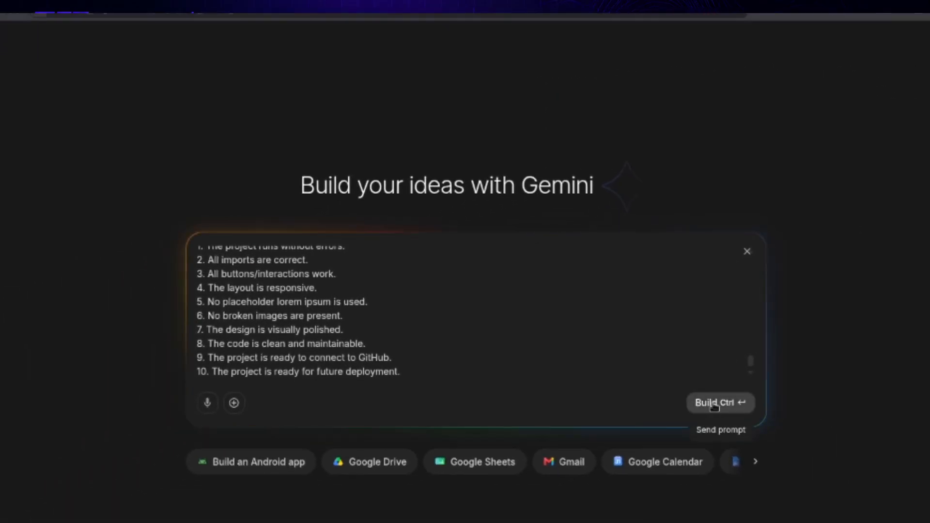
click(714, 405)
click(237, 128)
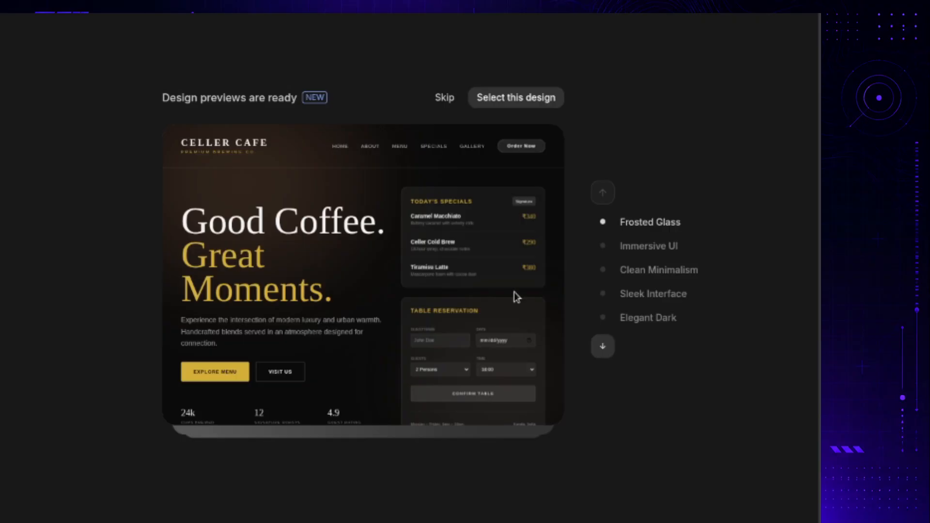
Look through the design previews from Frosted Glass to Elegant Dark and skip choosing one so the app gets generated
click(603, 347)
click(603, 347)
click(603, 347)
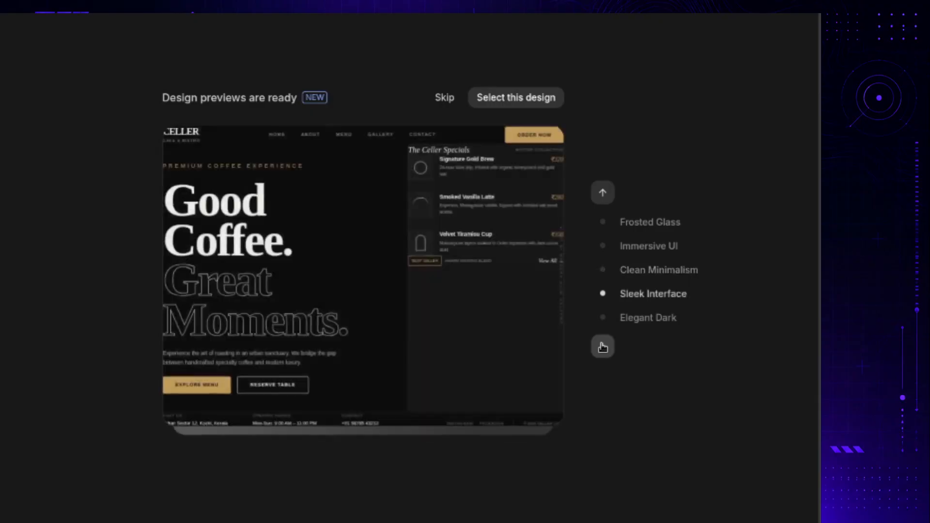
click(603, 347)
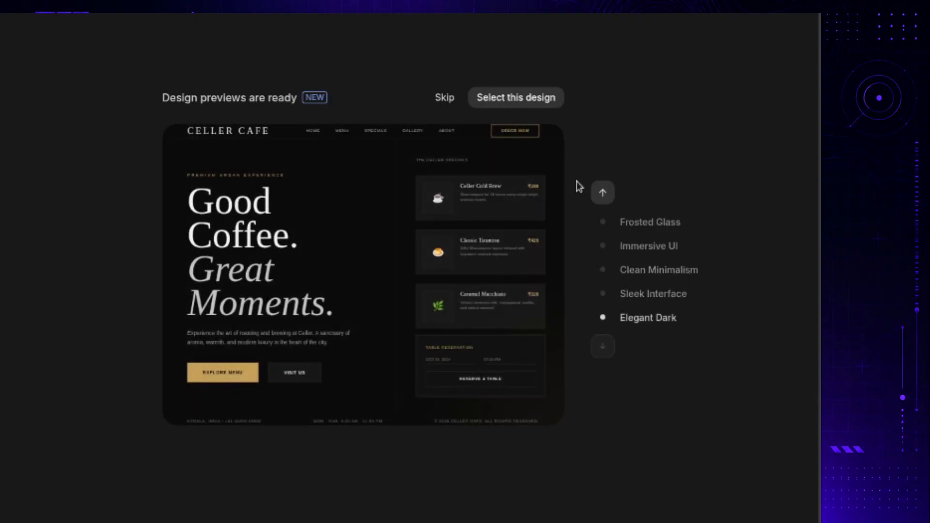
click(444, 98)
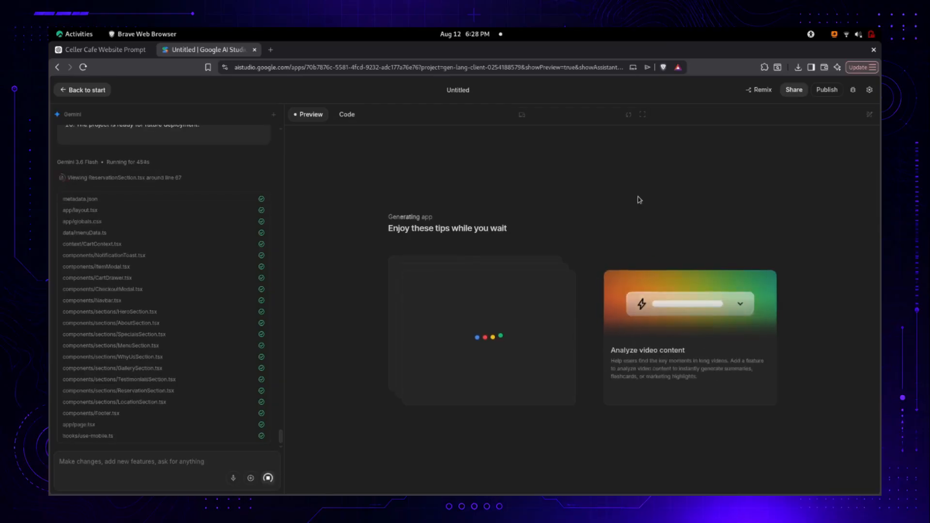
click(255, 416)
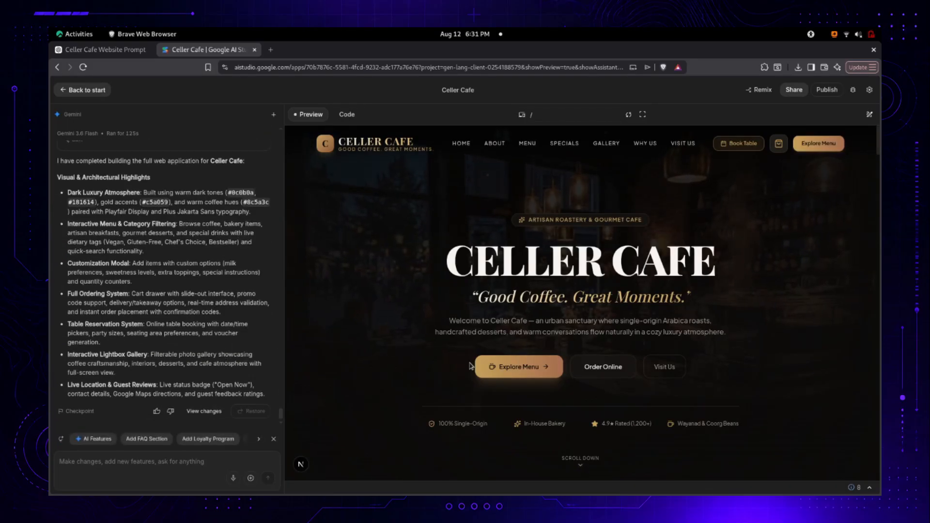
Examine the Celler Cafe preview from the hero through the story, specials and menu sections
scroll(470, 366, down, 5)
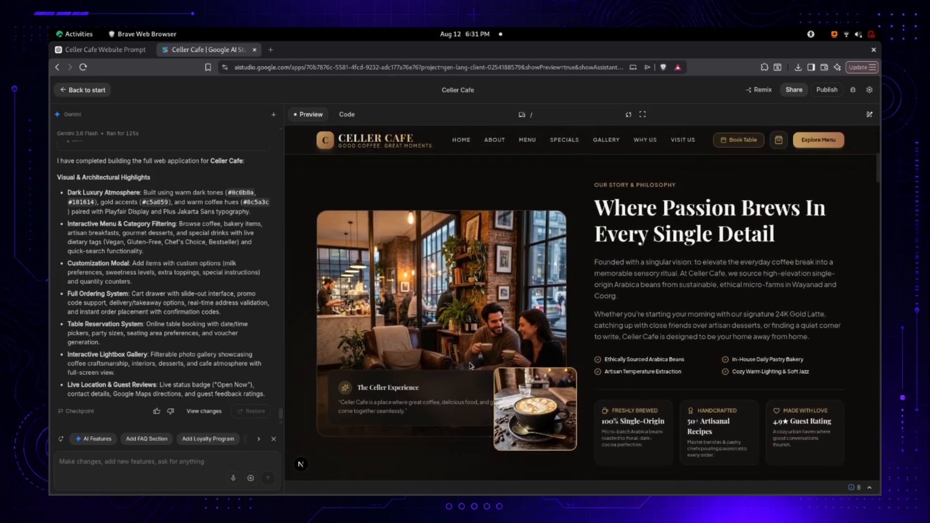
scroll(471, 366, down, 1)
scroll(471, 366, up, 1)
scroll(470, 365, down, 5)
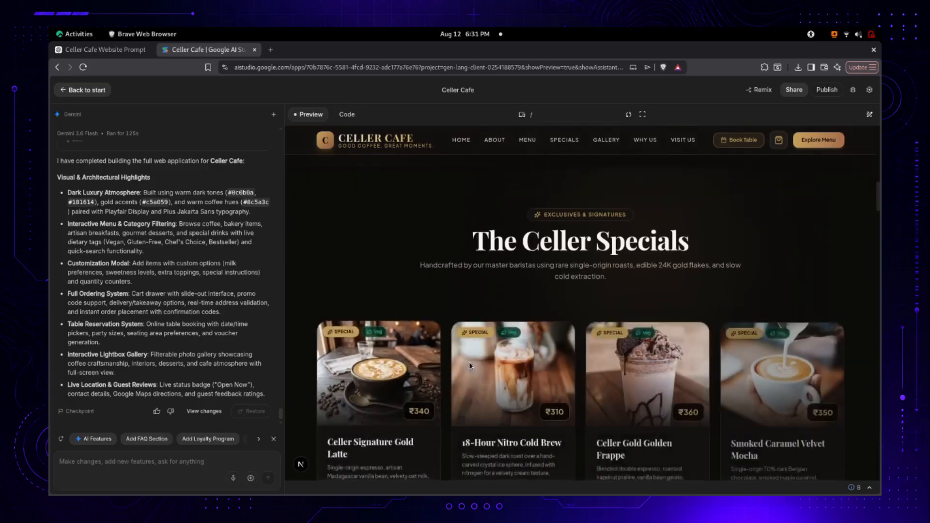
scroll(469, 365, down, 4)
scroll(470, 366, up, 1)
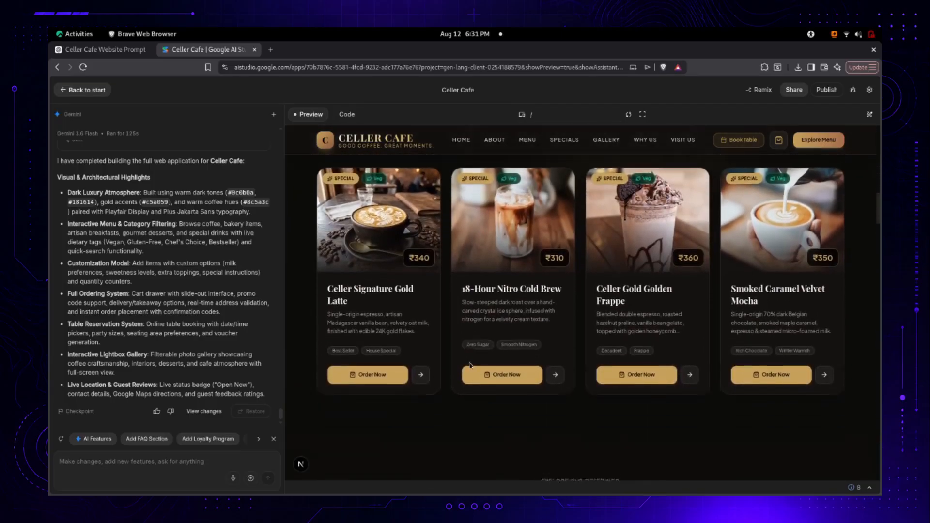
scroll(470, 366, down, 6)
scroll(470, 365, down, 6)
scroll(470, 366, down, 1)
scroll(470, 366, up, 8)
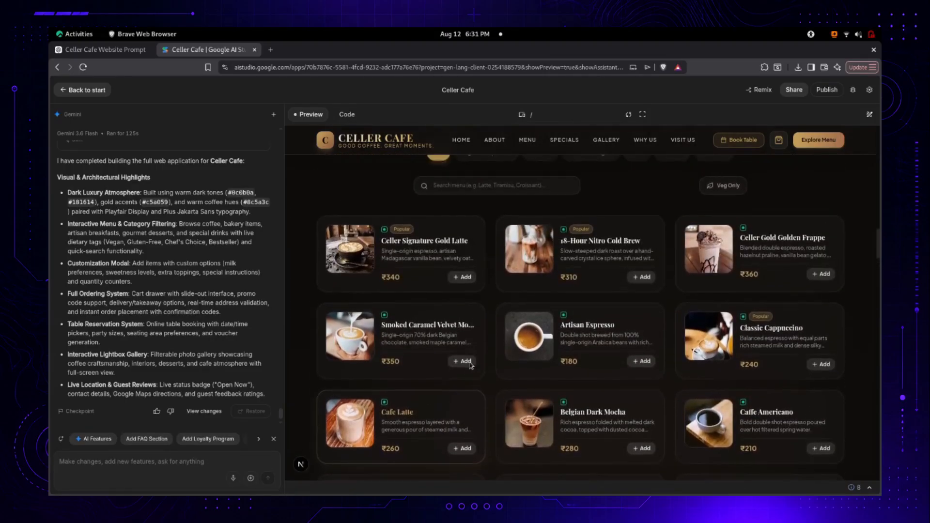
scroll(470, 364, down, 15)
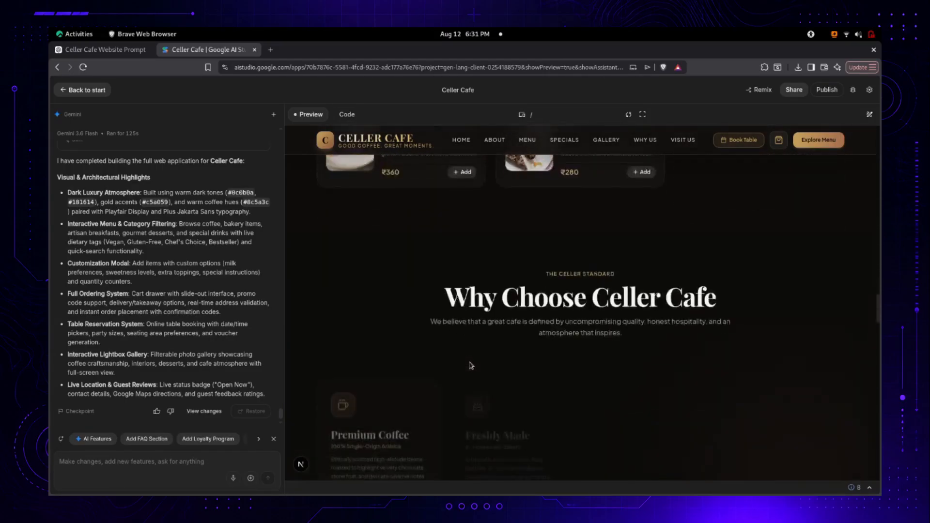
Examine the remaining preview sections, covering the cafe's strengths, gallery, guest reviews, table reservation, location and footer
scroll(470, 365, down, 3)
scroll(470, 366, down, 5)
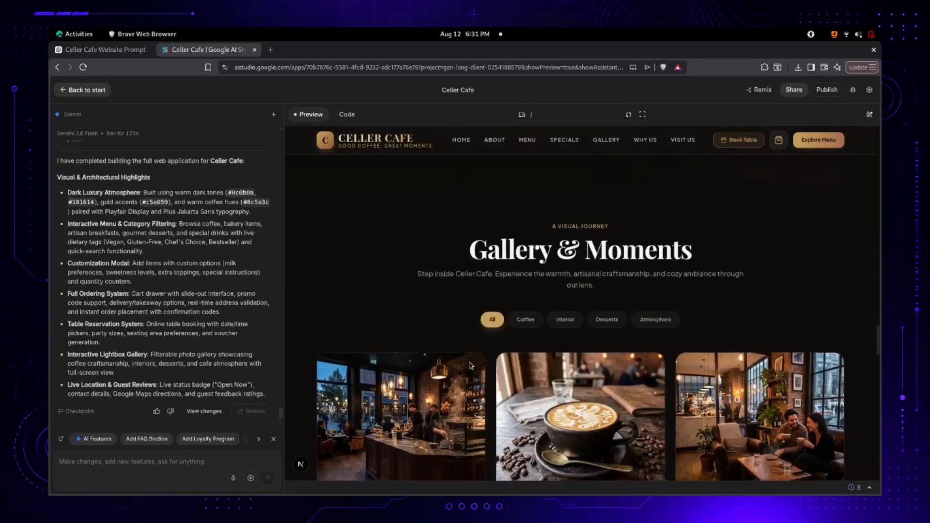
scroll(470, 364, down, 12)
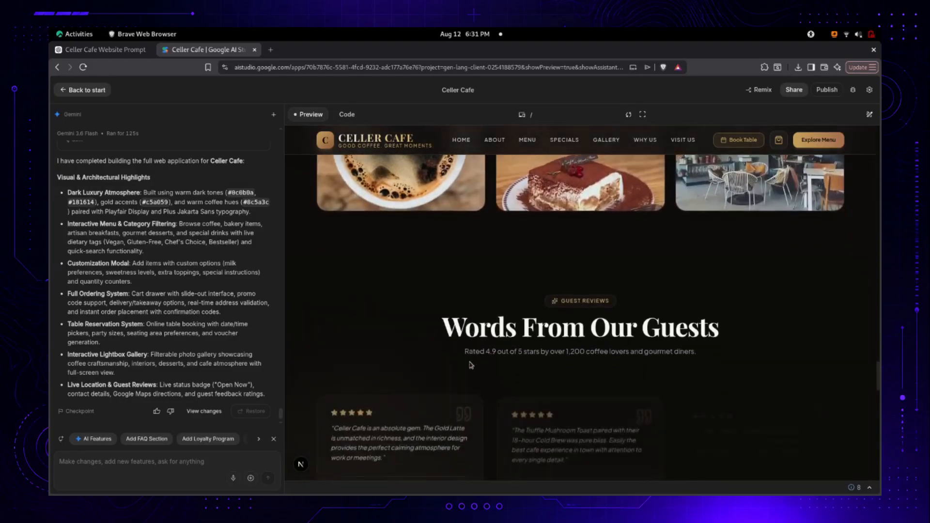
scroll(470, 364, down, 8)
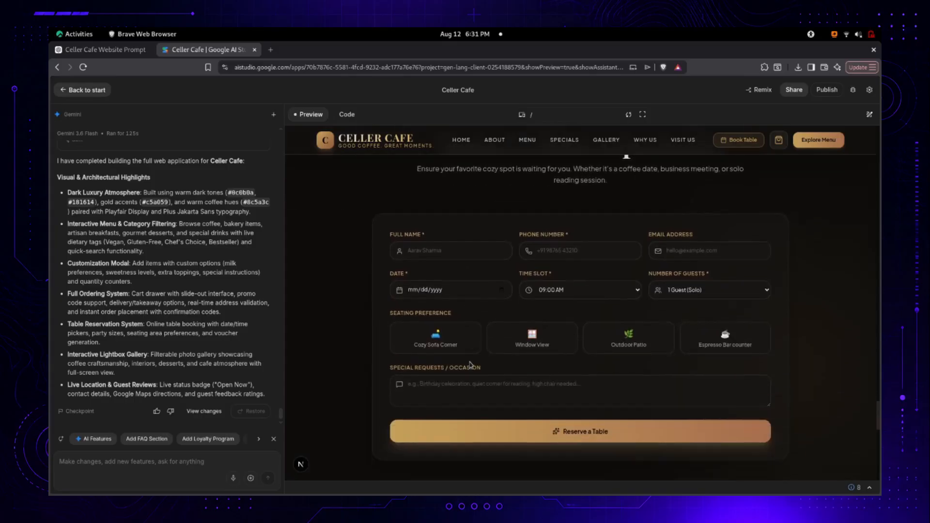
scroll(470, 366, down, 14)
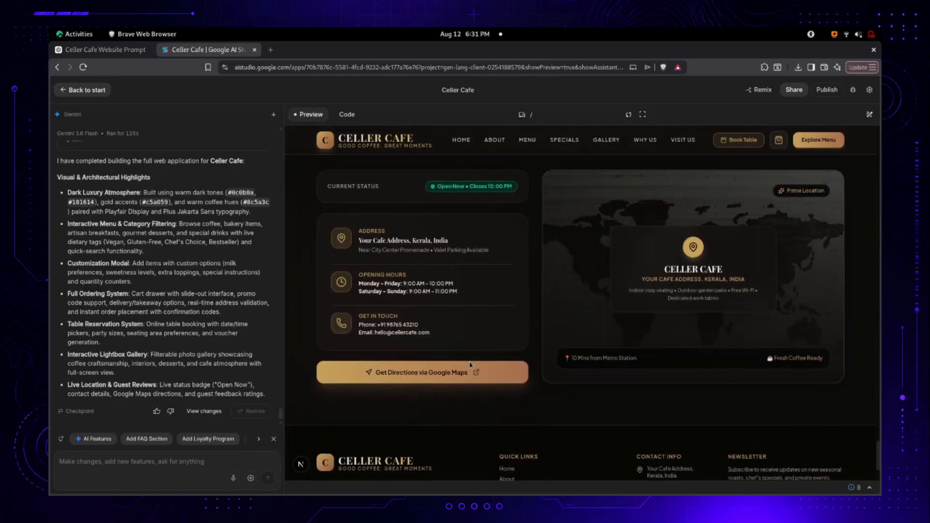
scroll(470, 365, up, 20)
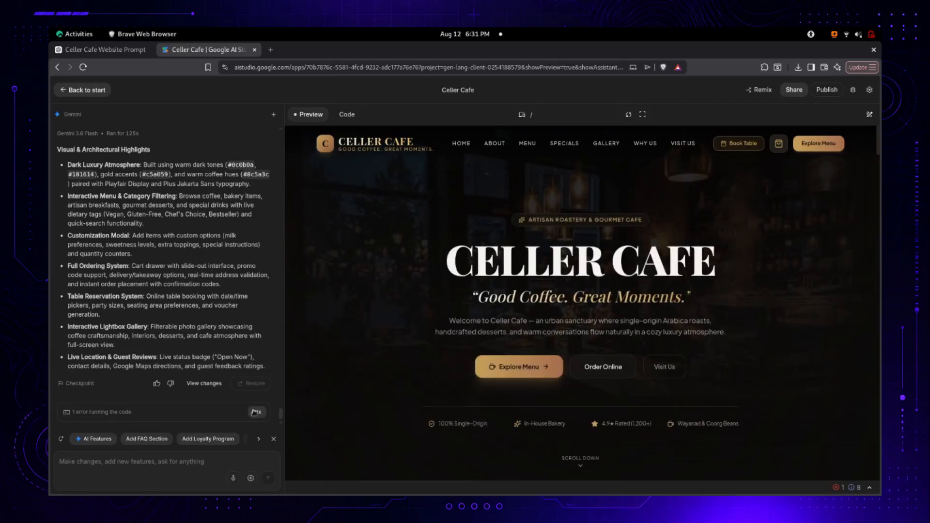
scroll(357, 373, down, 20)
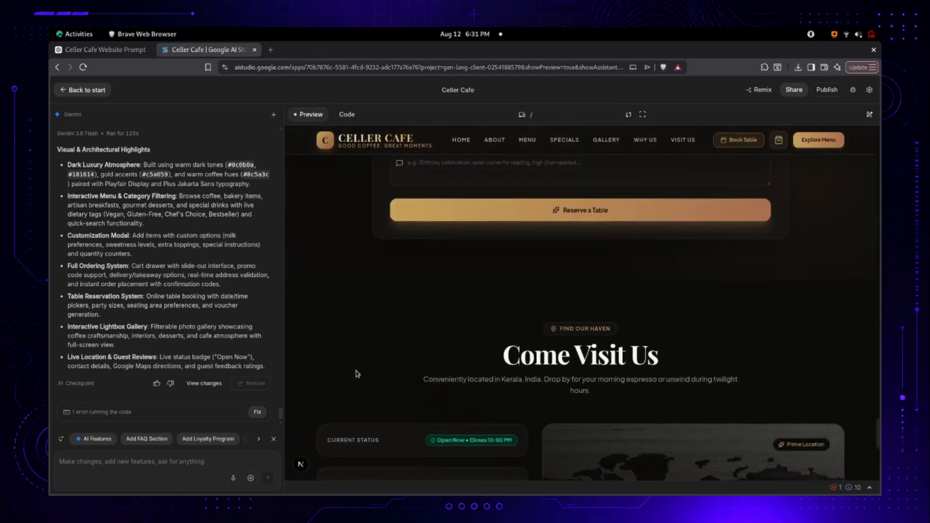
scroll(357, 373, down, 10)
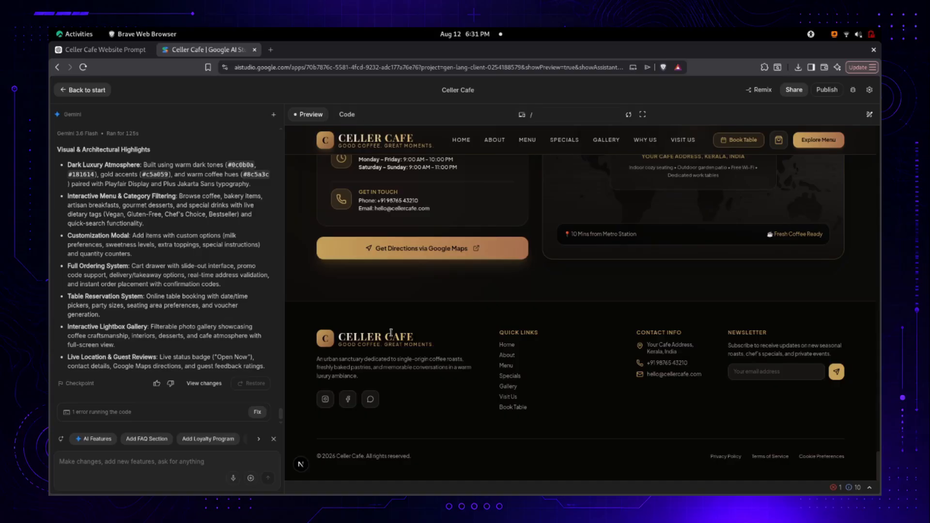
scroll(391, 332, up, 15)
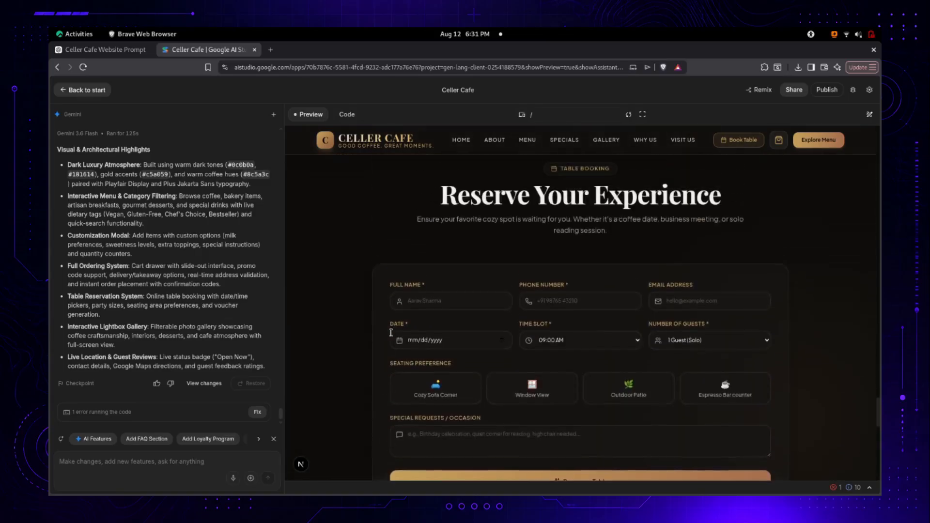
Return to the top of the preview and test the navigation links for About, Menu, Specials, Gallery, Why Us and Visit Us
scroll(498, 269, up, 15)
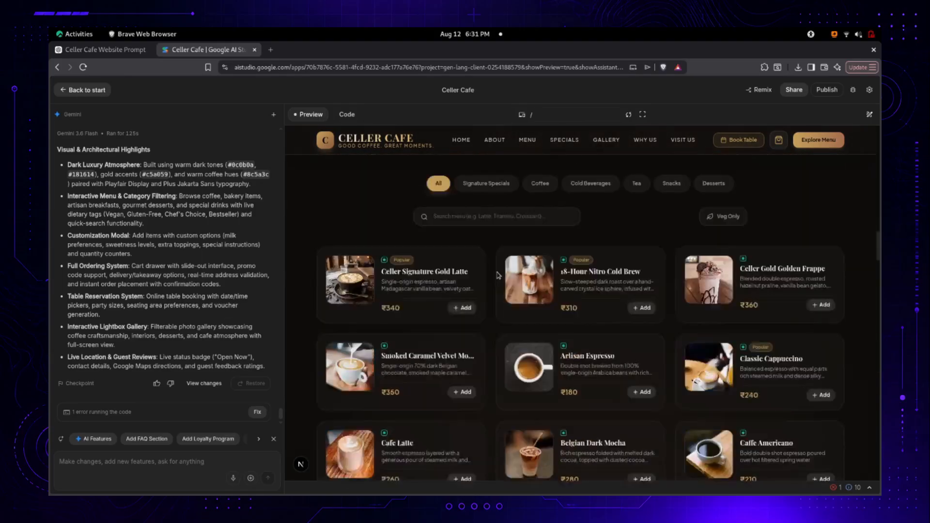
scroll(498, 275, up, 5)
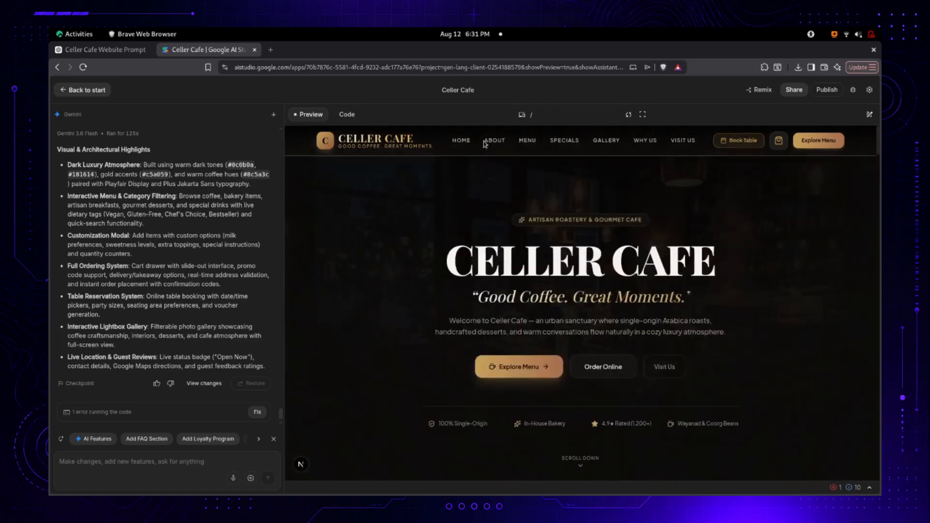
click(494, 140)
click(531, 142)
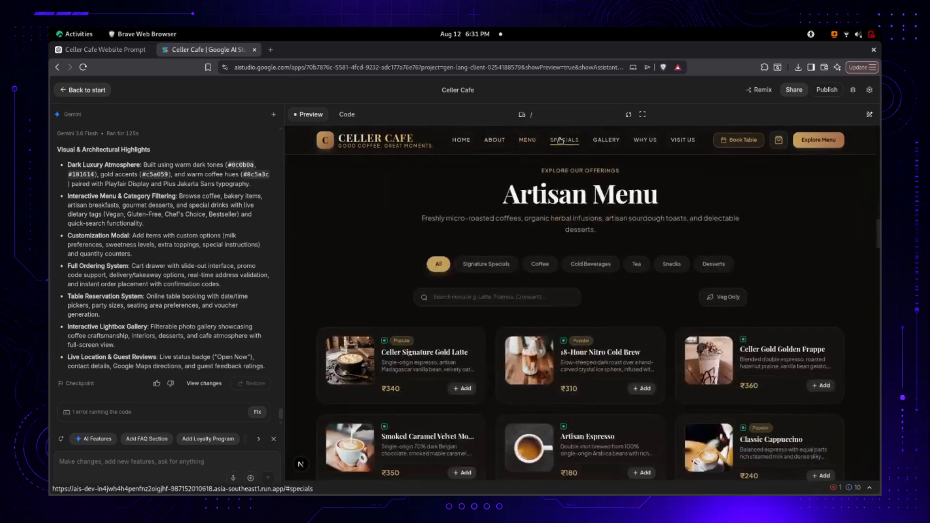
click(564, 140)
click(612, 141)
click(642, 140)
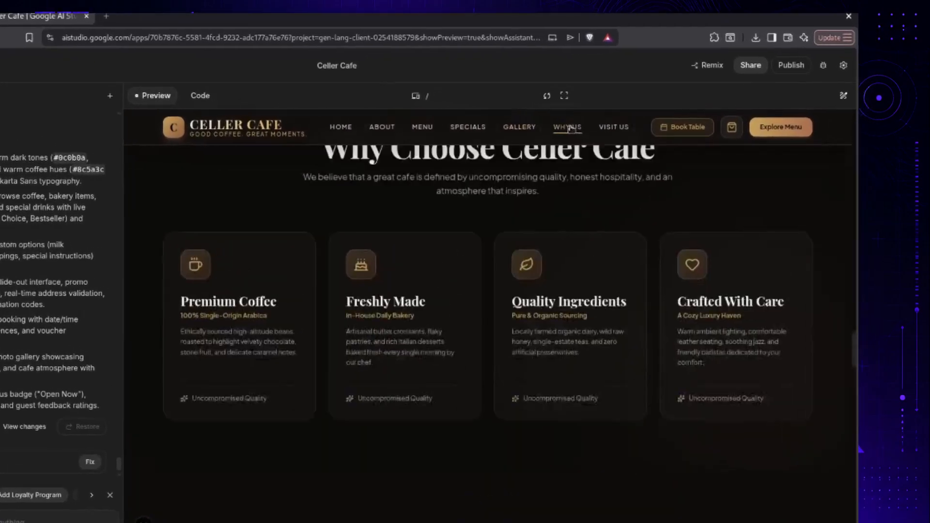
click(680, 140)
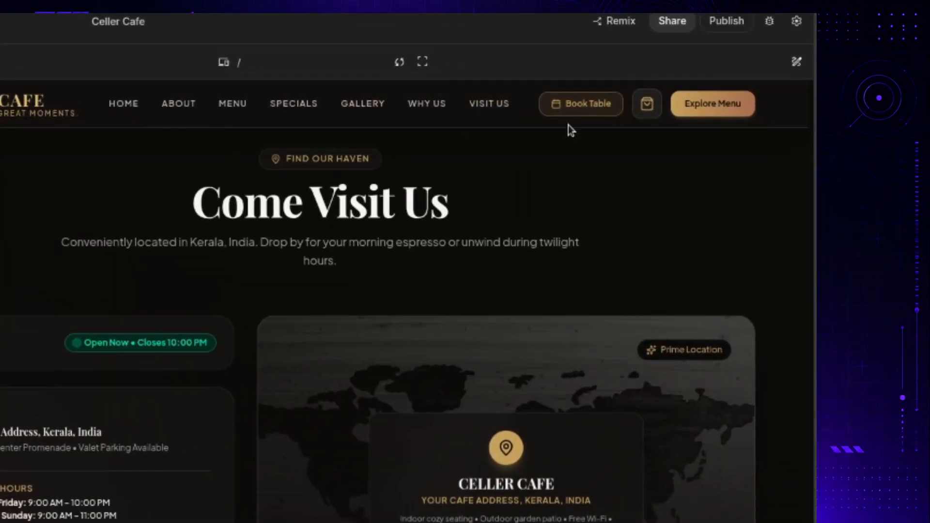
Open the GitHub section of the app's settings and begin creating a new repository to sync with
click(796, 21)
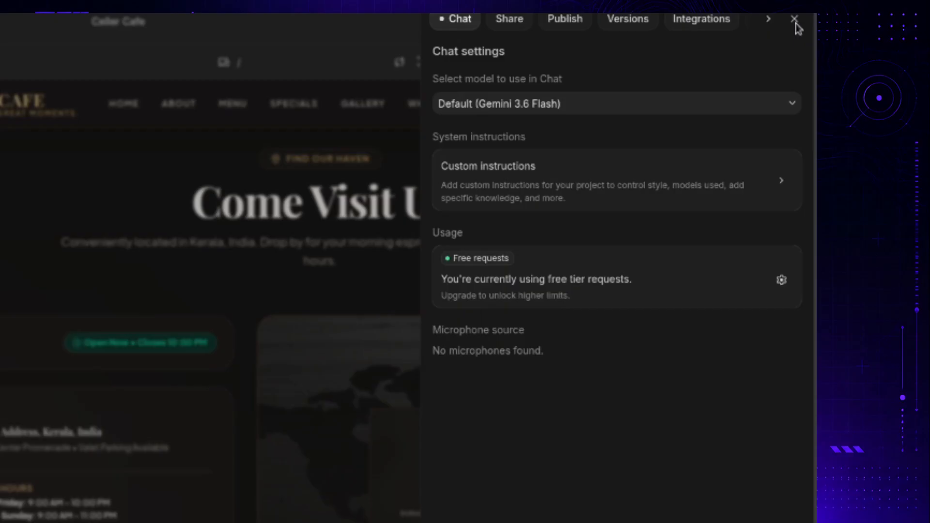
click(765, 20)
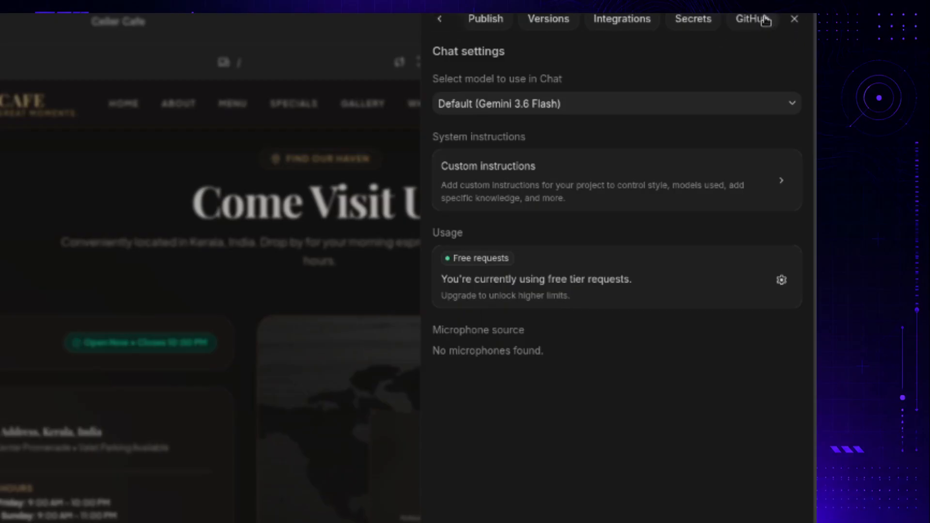
click(744, 19)
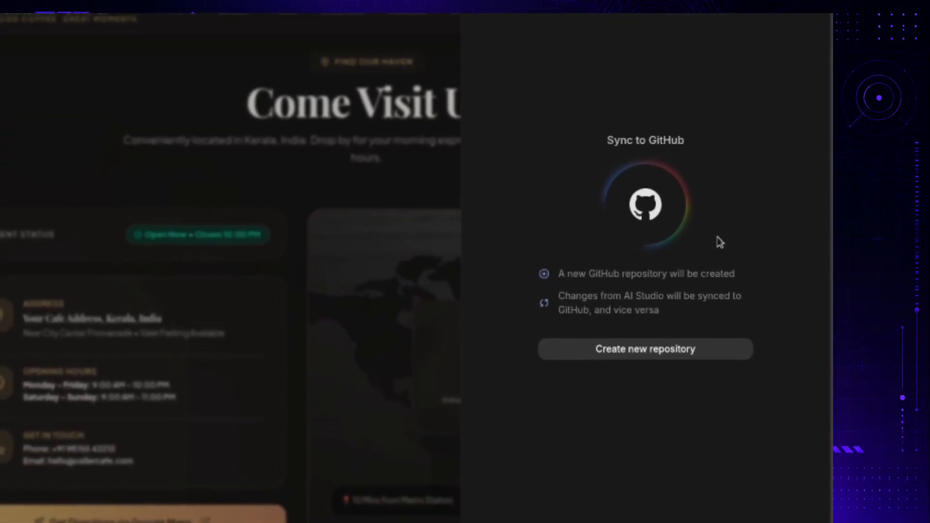
click(646, 349)
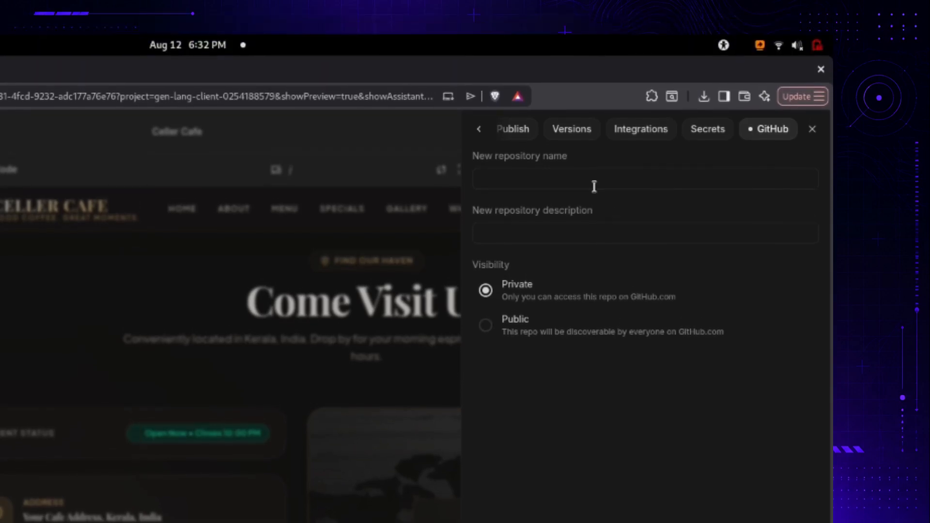
Create a public GitHub repository named Cellercafe with the description "cafe 2"
click(594, 175)
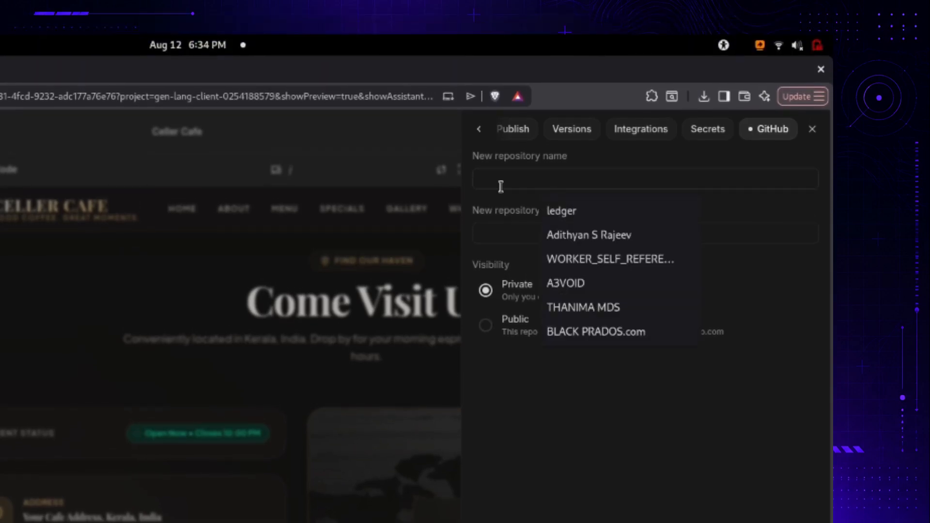
text(Celle)
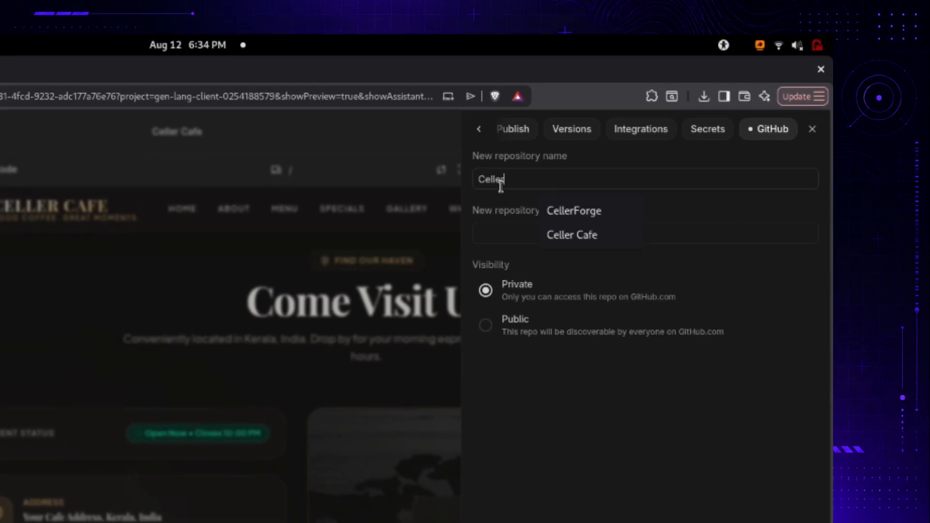
text(rcafe)
click(535, 233)
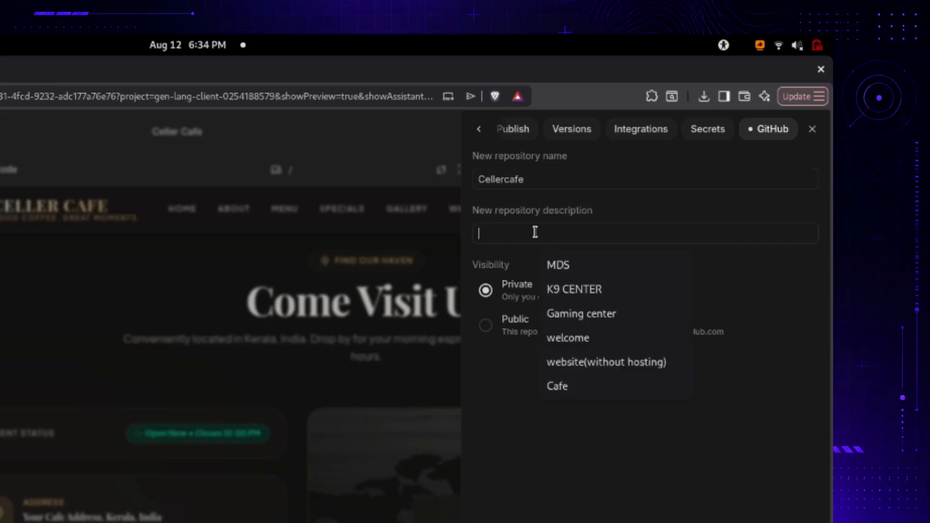
text(cafe 2)
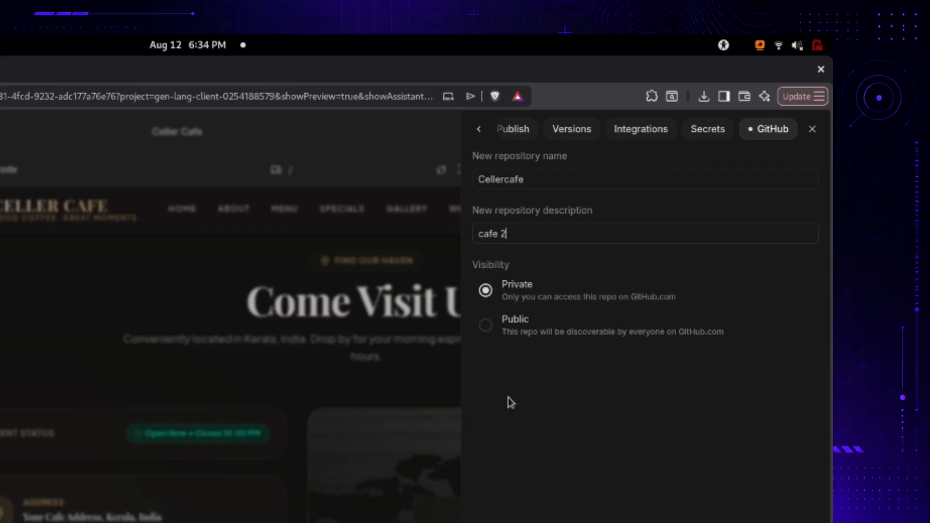
click(486, 325)
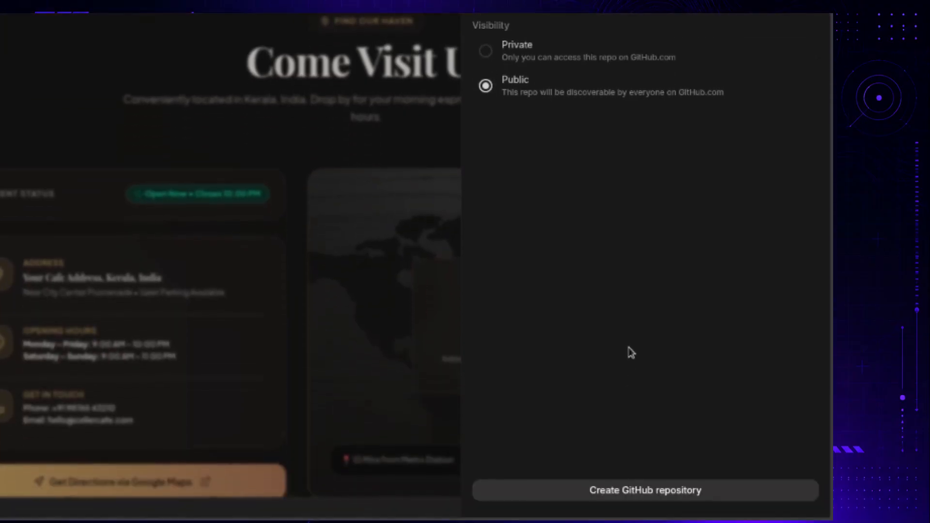
click(665, 407)
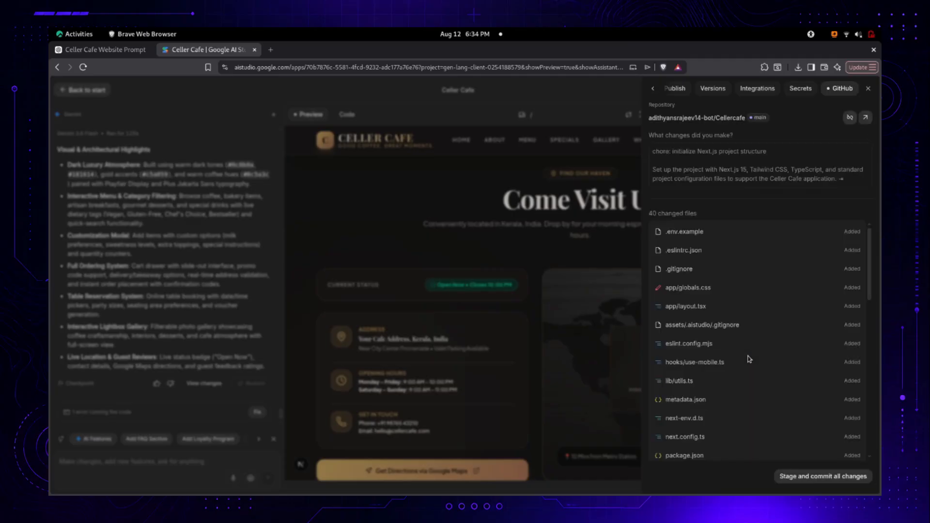
Stage and commit all changed files to the Cellercafe repository, and look over its contents on GitHub
scroll(749, 359, down, 10)
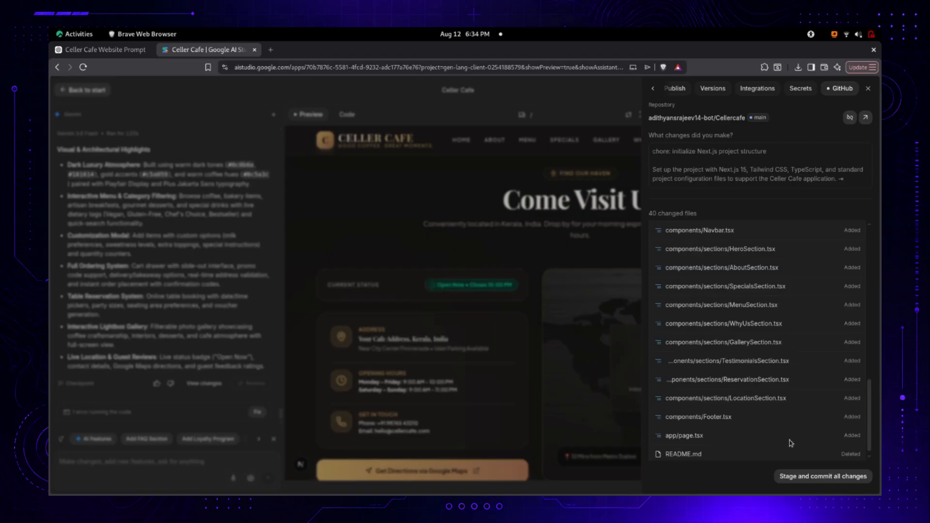
click(806, 477)
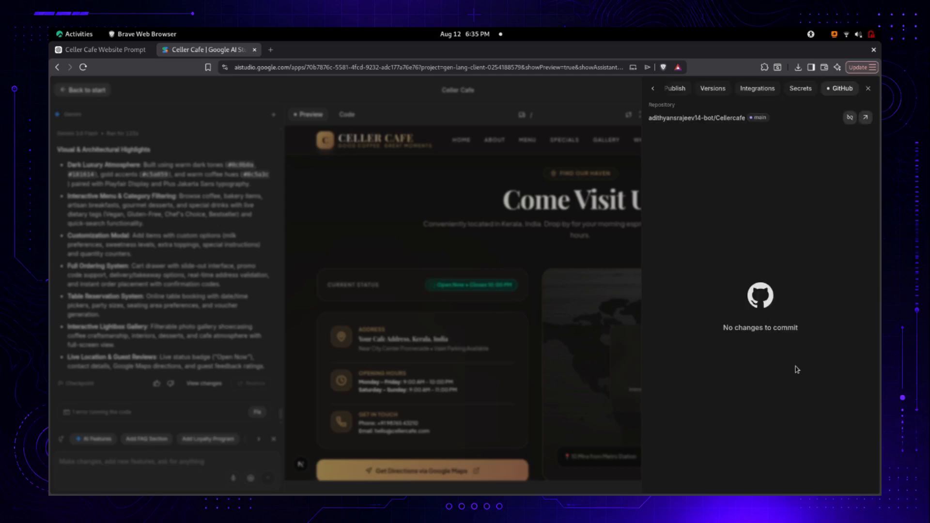
click(865, 118)
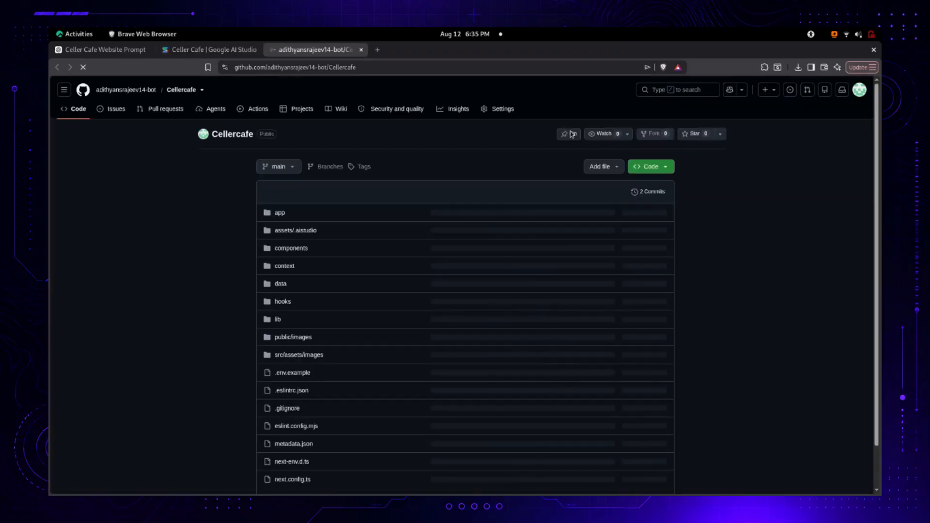
scroll(431, 260, down, 5)
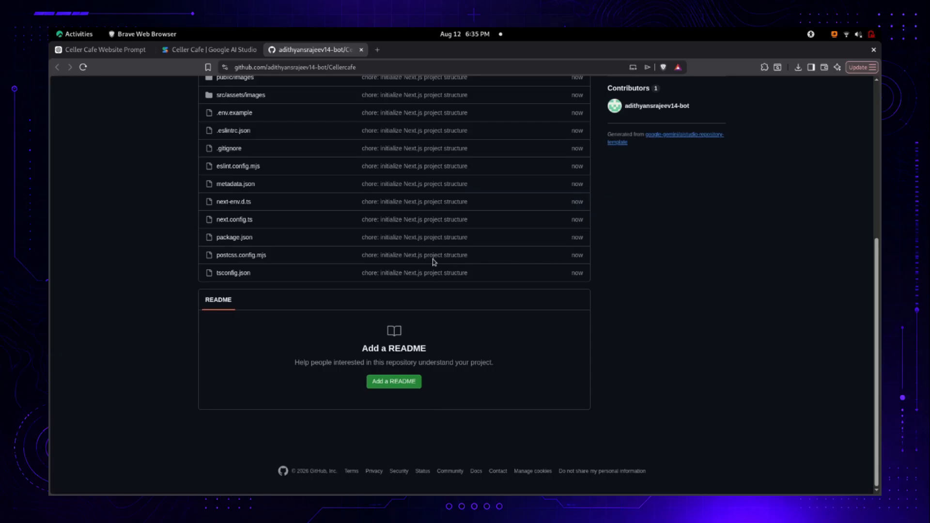
scroll(432, 261, up, 4)
scroll(432, 262, up, 1)
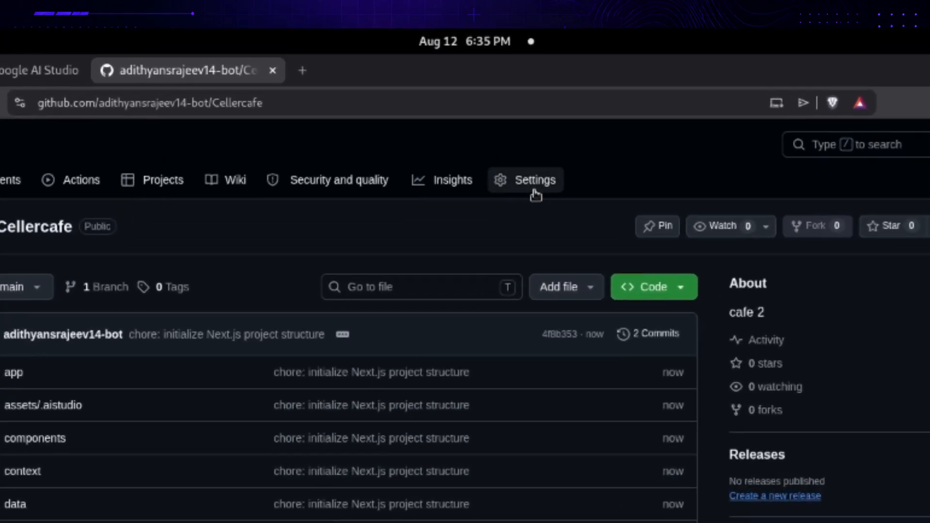
Set the GitHub Pages build and deployment source of the repository to GitHub Actions and dismiss the notice
click(535, 193)
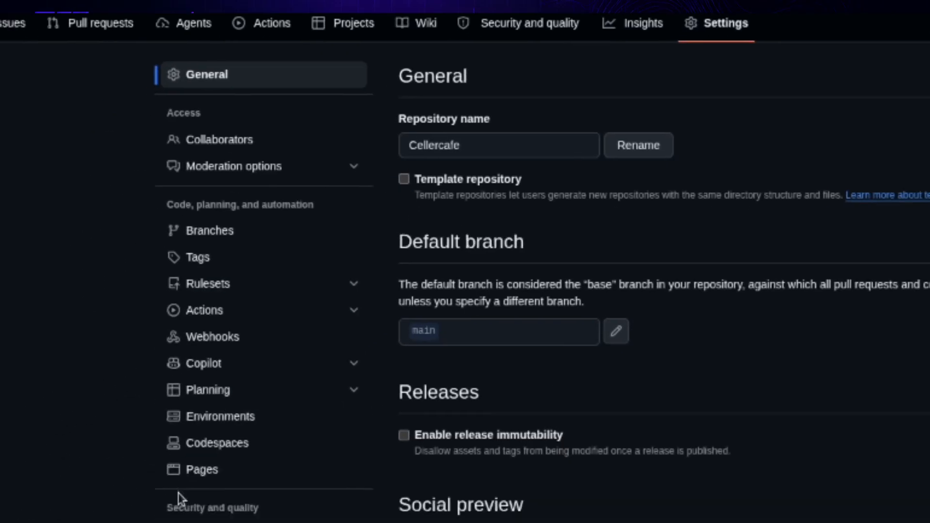
scroll(179, 498, down, 2)
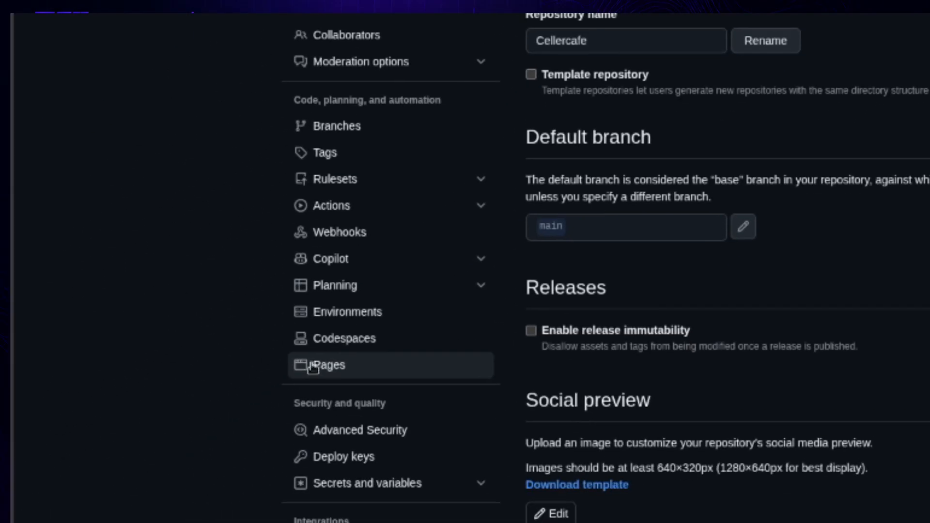
click(363, 367)
click(452, 223)
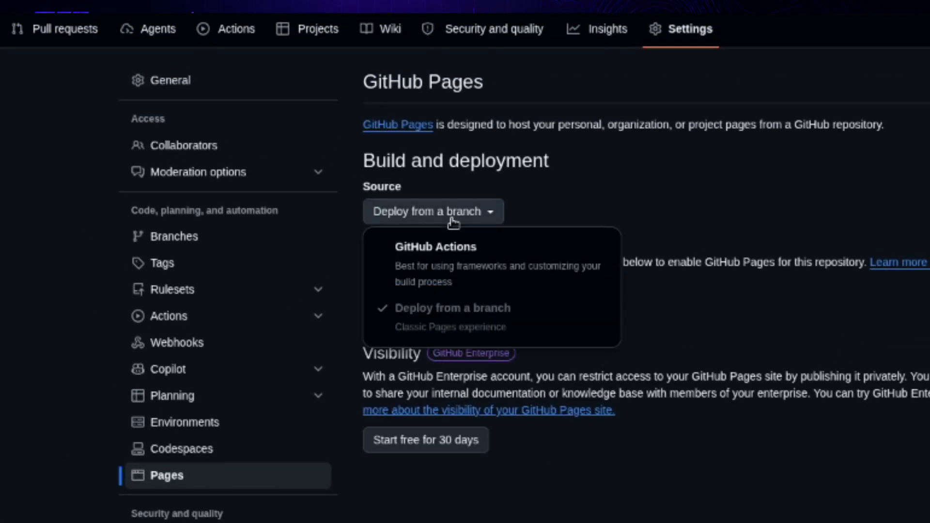
click(475, 259)
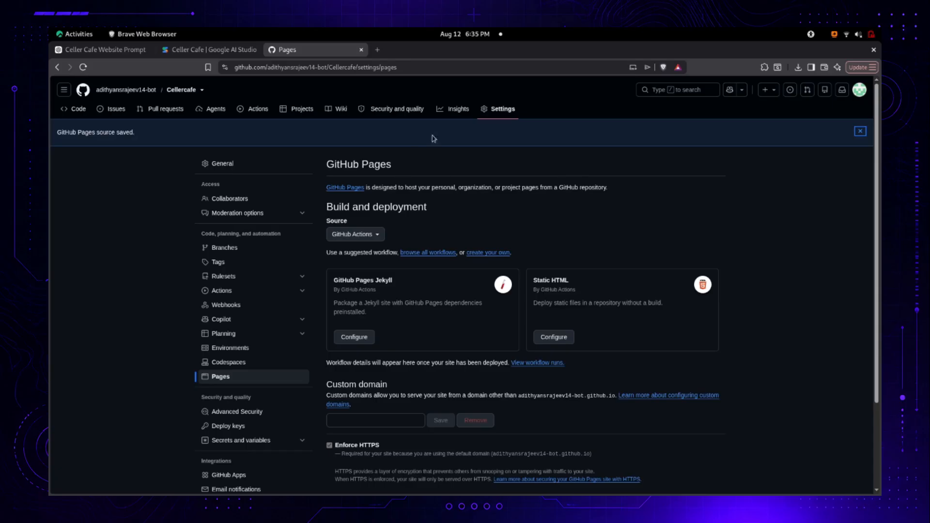
click(857, 131)
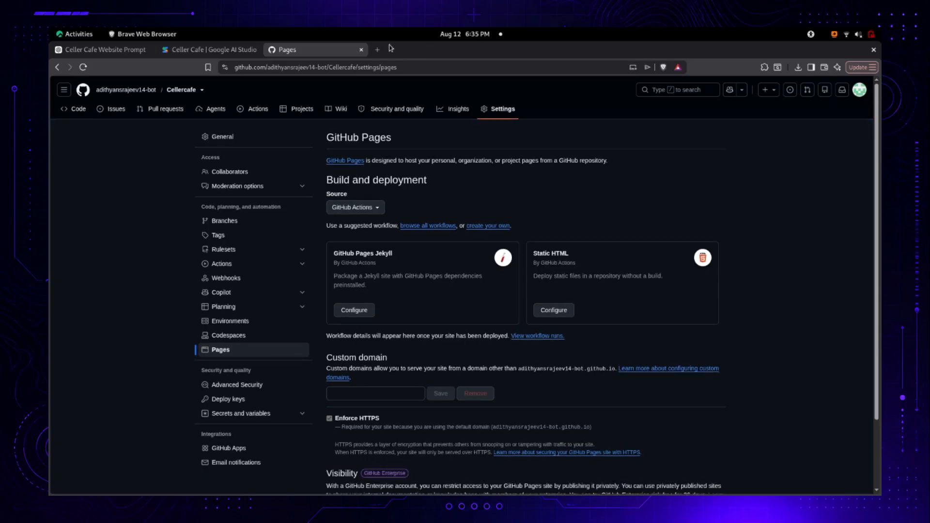
Search the web for netlify in a new browser tab, open the Netlify site and log in
click(377, 49)
text(n)
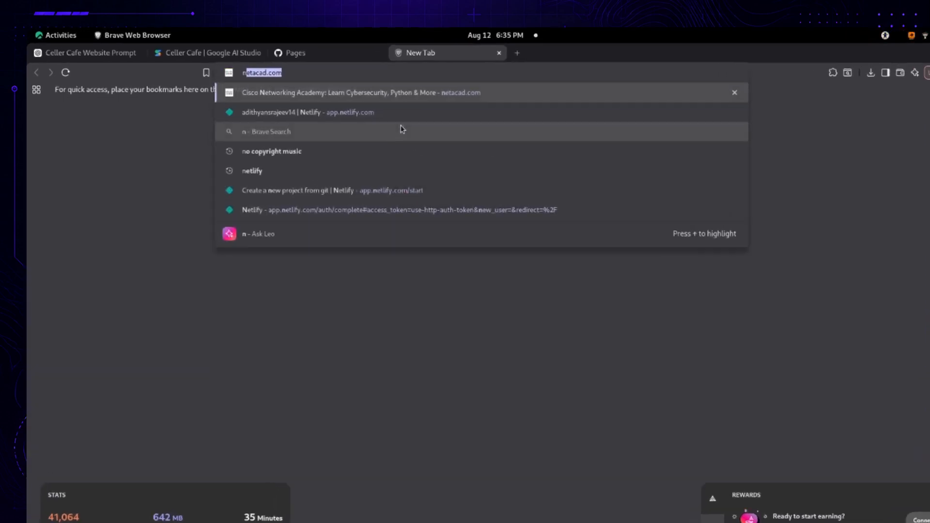
text(etli)
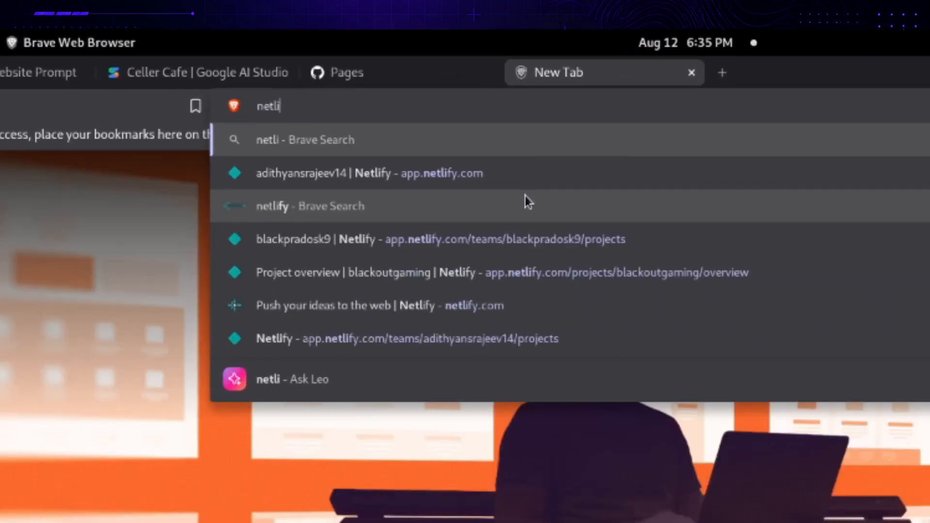
text(fy)
key(Return)
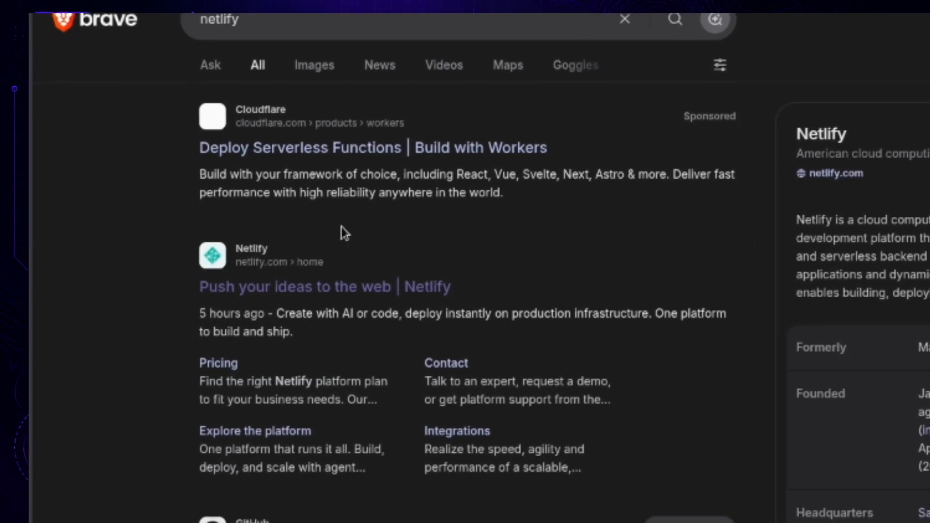
click(364, 287)
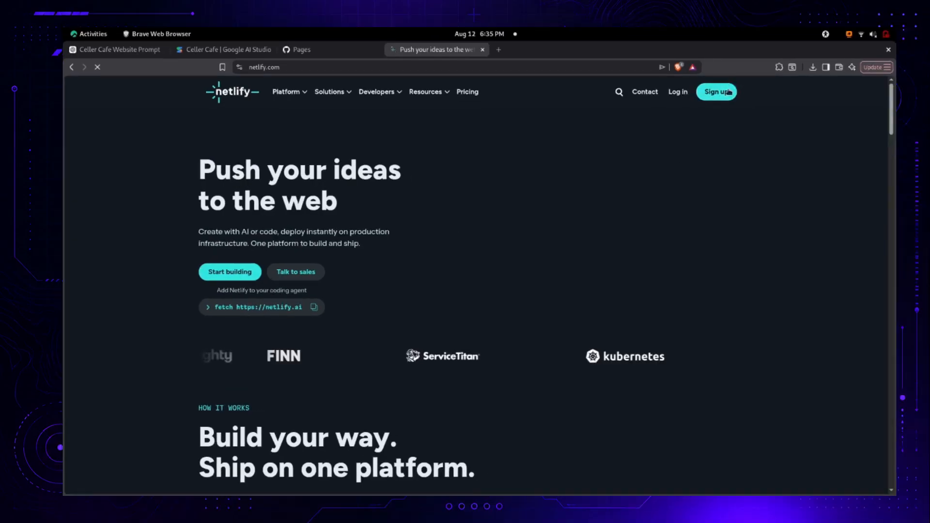
click(678, 92)
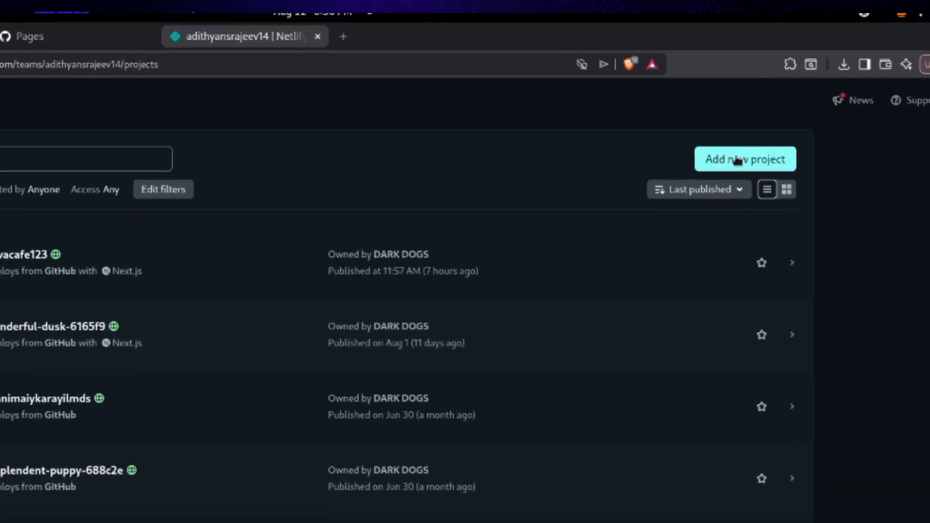
Add a new Netlify project by importing the Cellercafe repository from GitHub
click(745, 160)
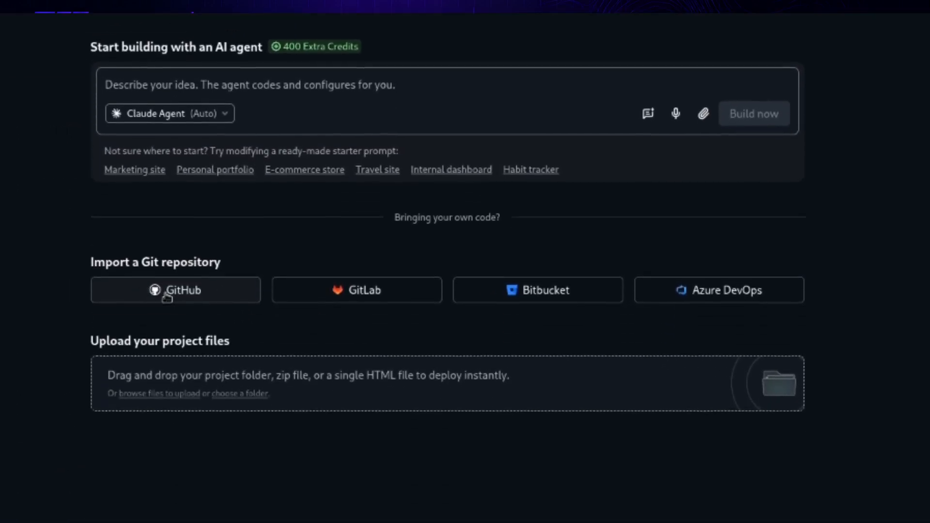
click(196, 280)
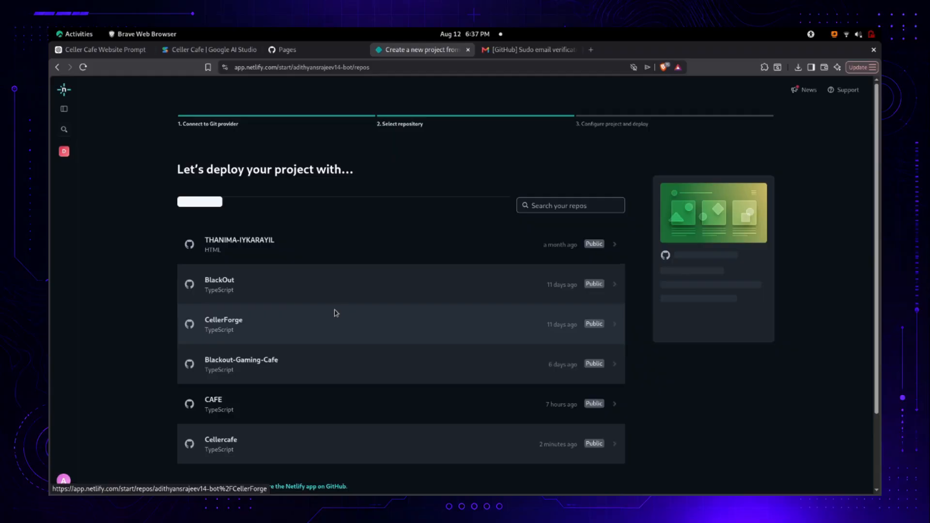
scroll(335, 313, down, 2)
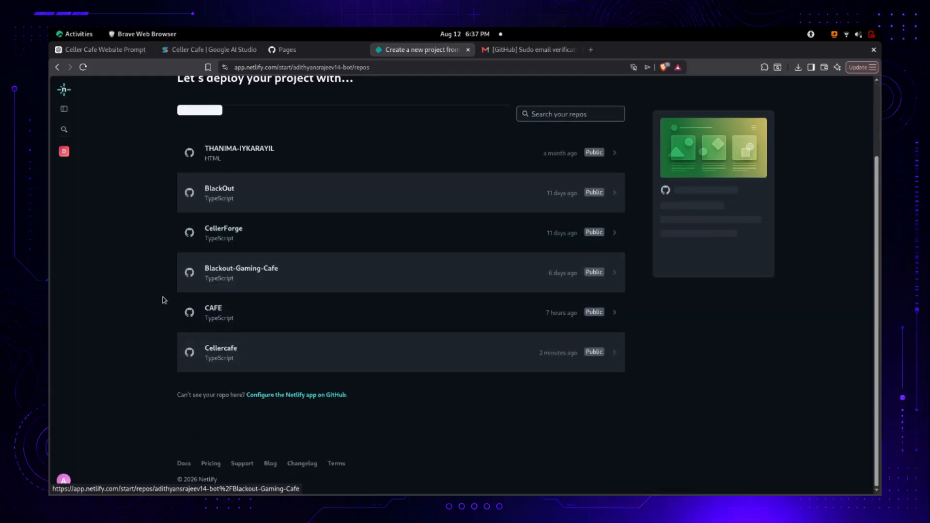
click(220, 354)
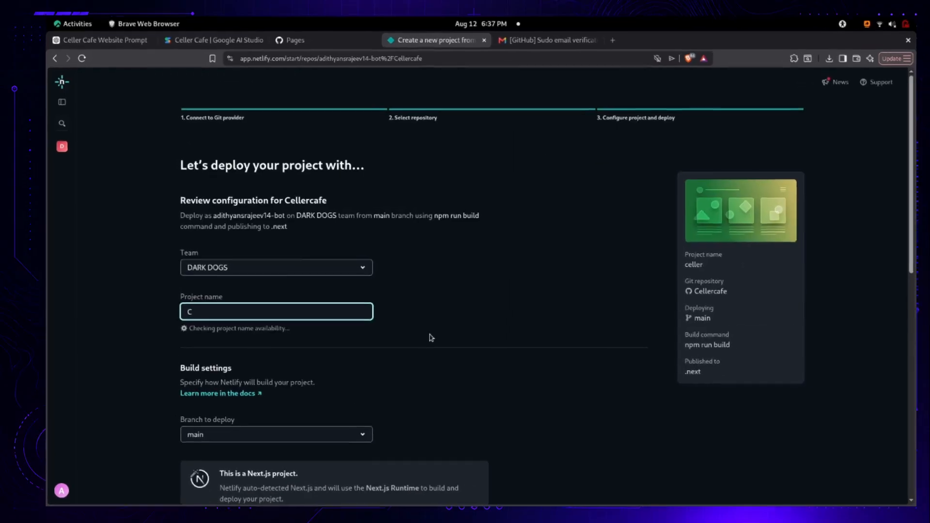
Name the Netlify project CellerCafe, review its build settings and deploy it from the main branch
text(e)
text(ller)
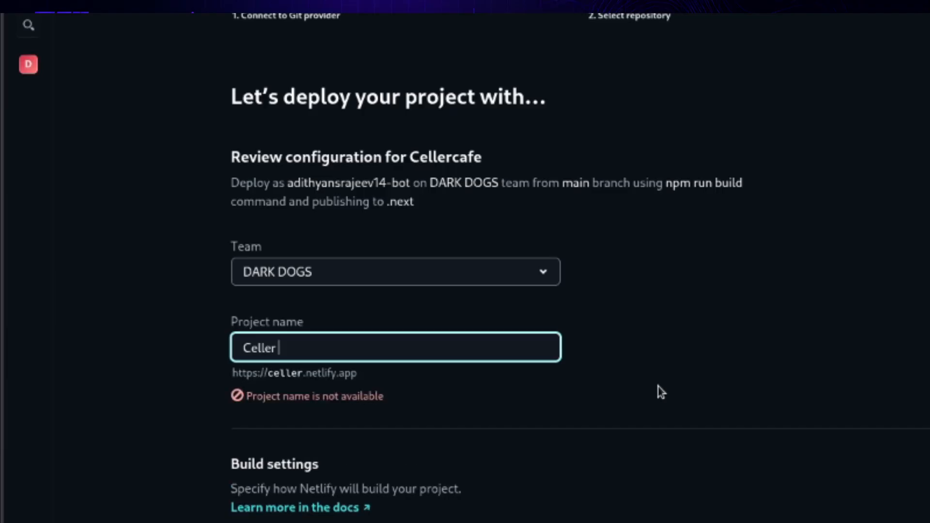
key(BackSpace)
text(C)
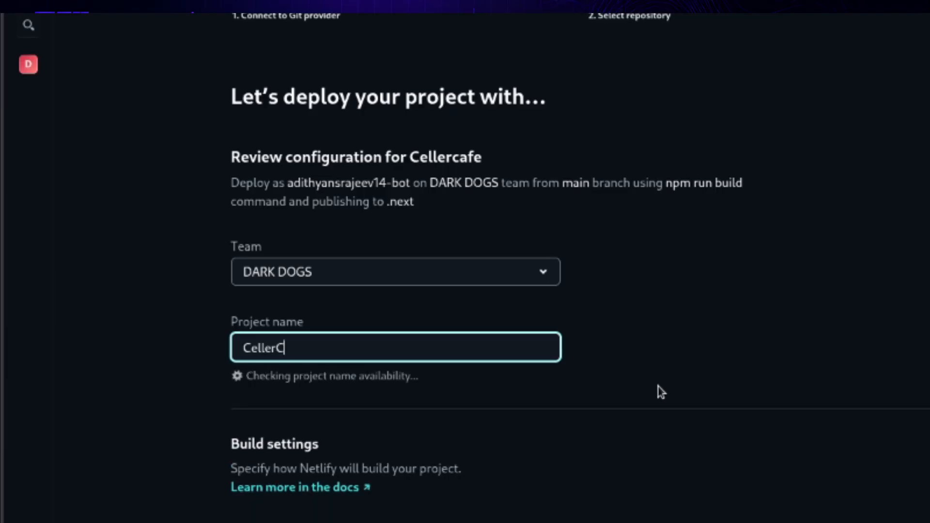
text(afe)
scroll(659, 390, down, 5)
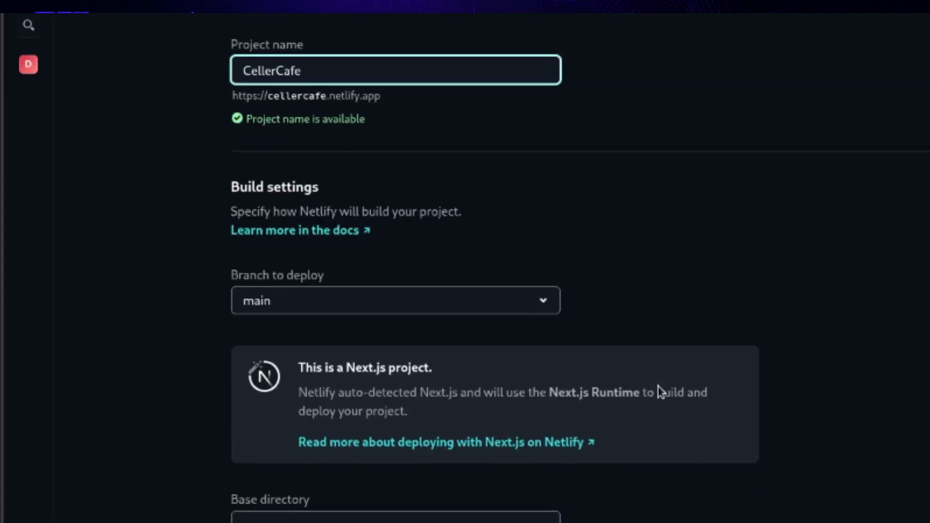
click(465, 294)
click(465, 294)
scroll(877, 380, down, 10)
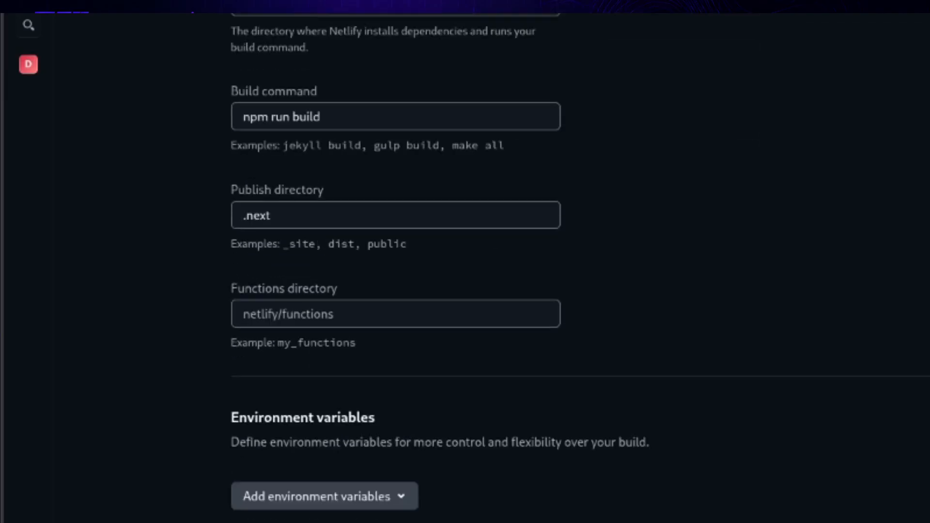
click(310, 496)
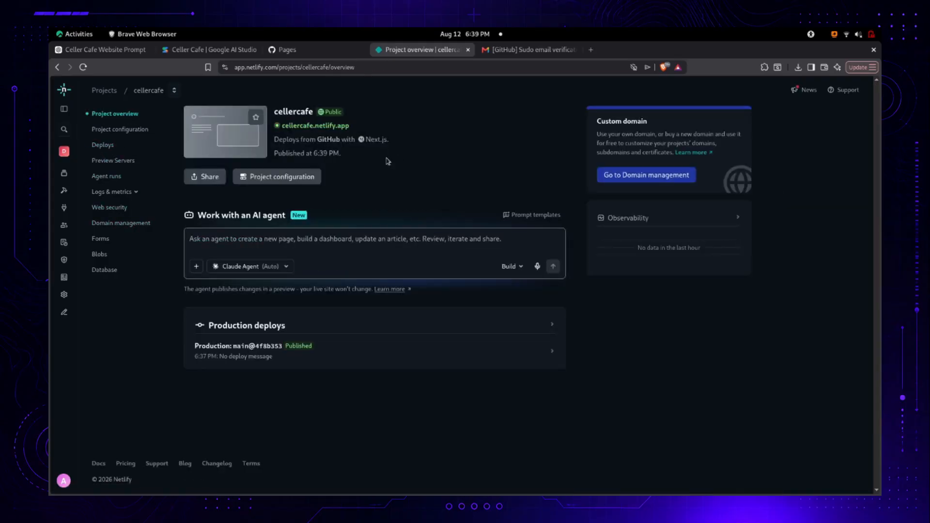
Open the deployed cellercafe.netlify.app site and examine its sections, from the hero to Come Visit Us, and its web address
click(308, 127)
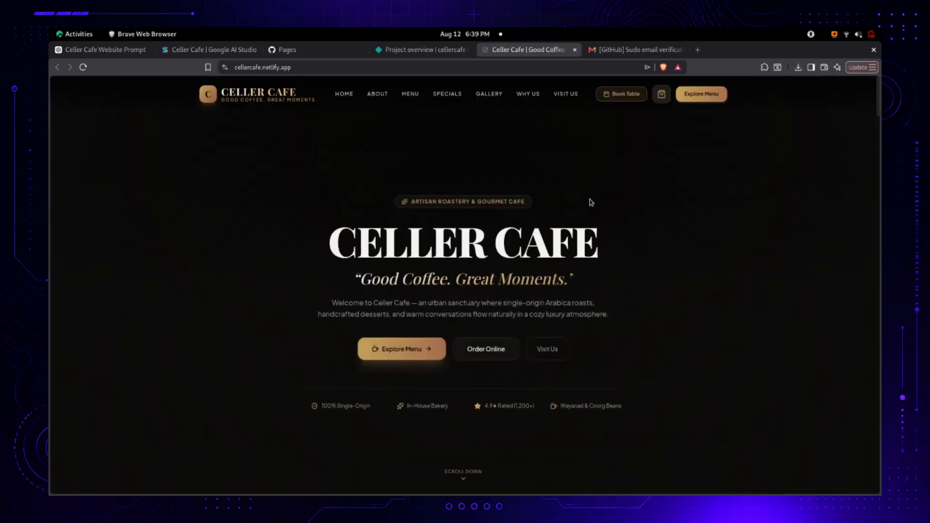
scroll(657, 277, down, 10)
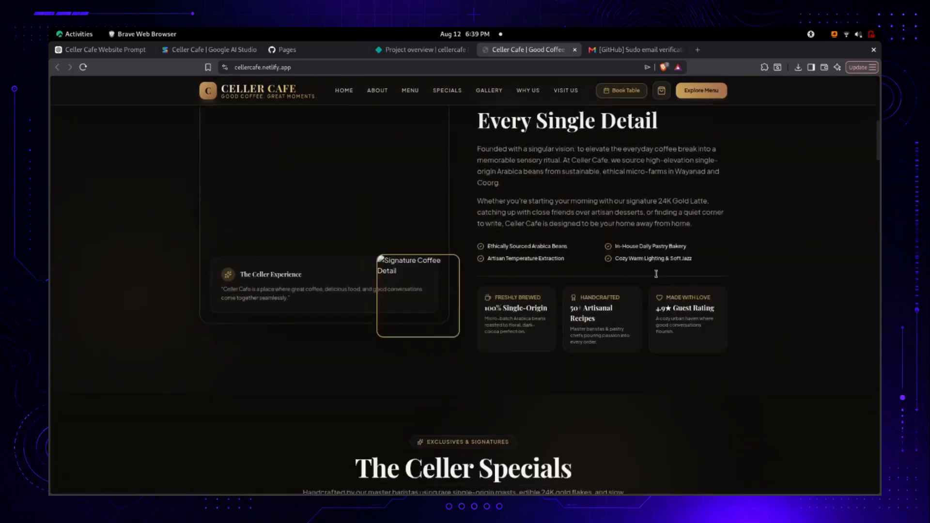
scroll(655, 274, up, 5)
scroll(656, 275, down, 1)
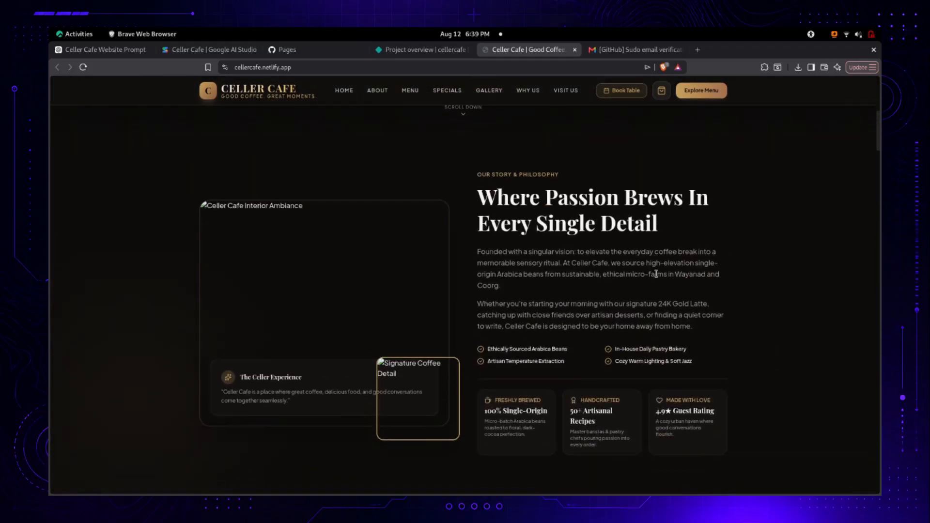
scroll(657, 276, up, 7)
scroll(657, 278, down, 12)
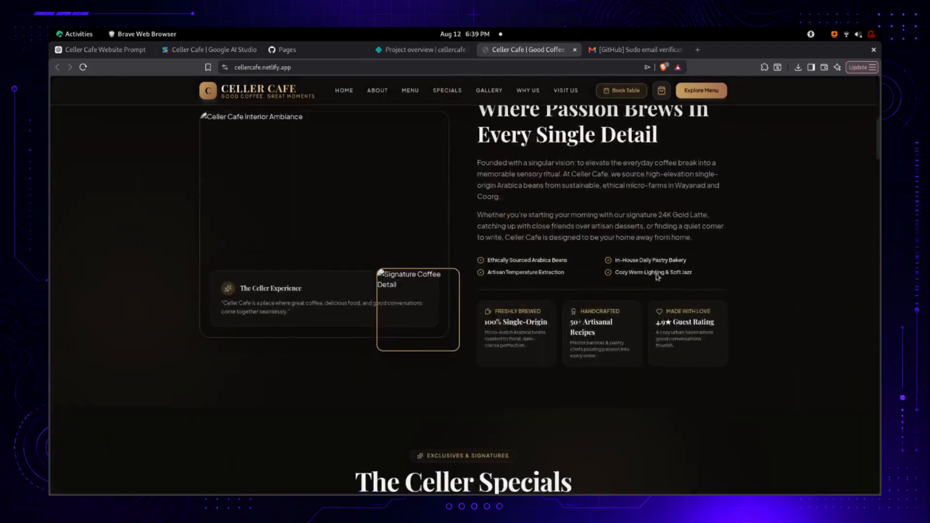
scroll(657, 277, up, 7)
scroll(657, 277, down, 9)
scroll(657, 277, down, 15)
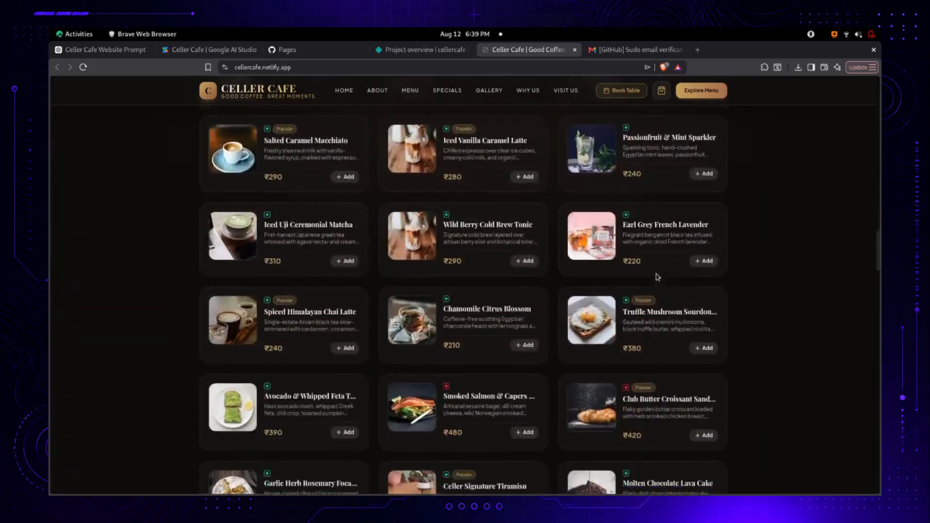
scroll(657, 277, down, 20)
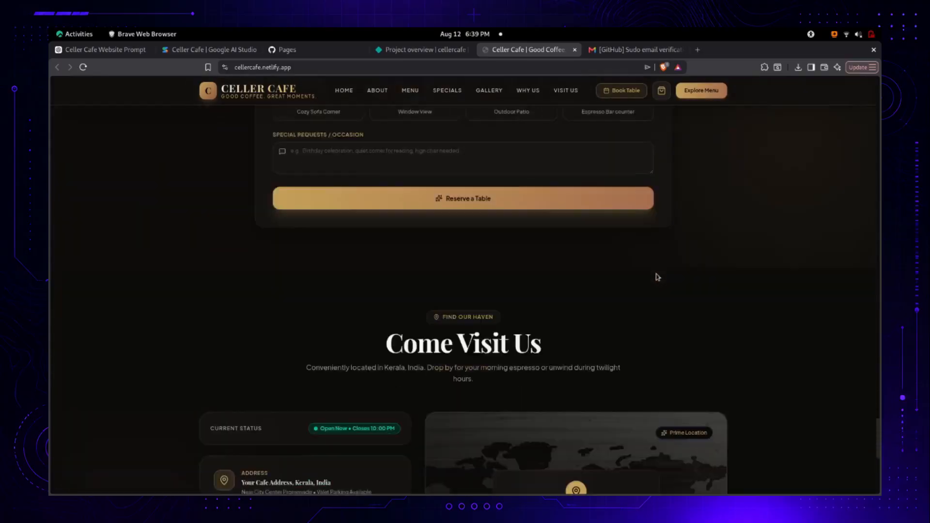
scroll(657, 277, up, 20)
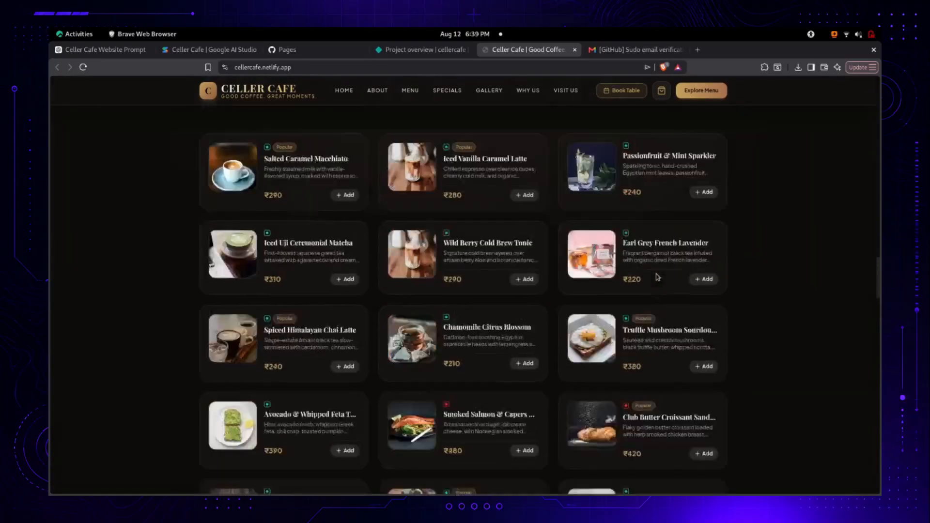
scroll(657, 277, down, 5)
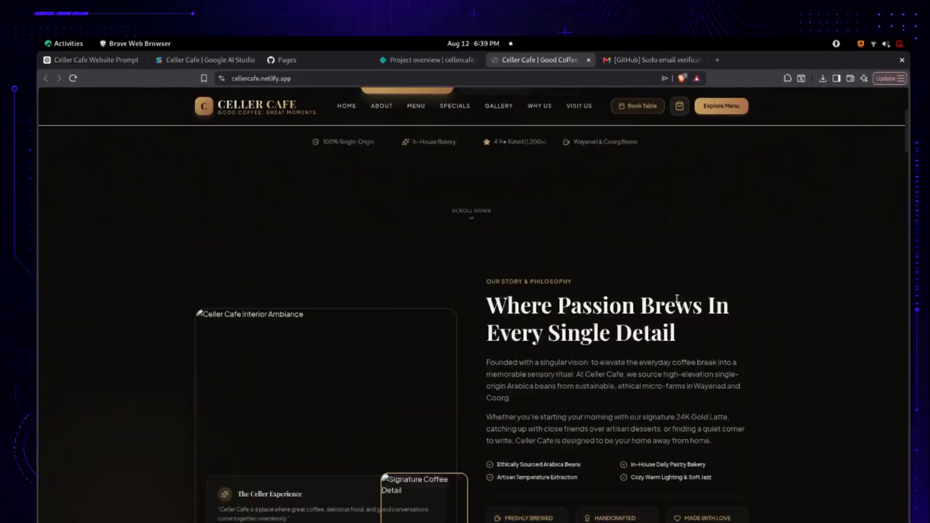
scroll(677, 298, down, 3)
scroll(609, 223, up, 10)
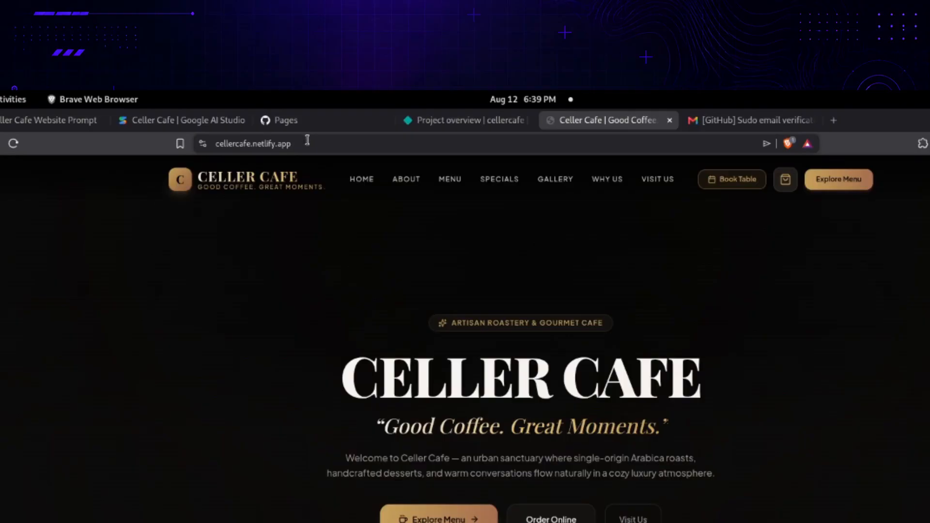
drag(307, 140, 202, 146)
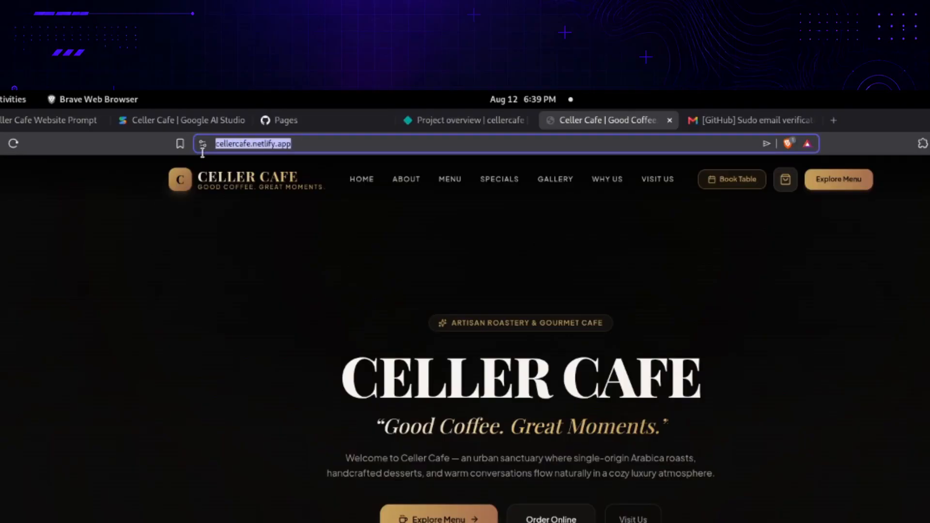
click(243, 257)
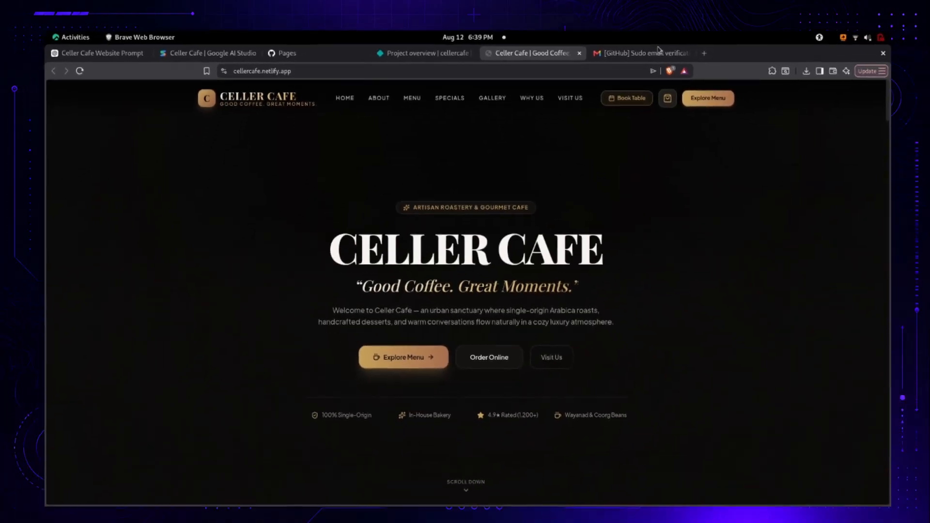
Open godaddy.com in a new browser tab
click(659, 50)
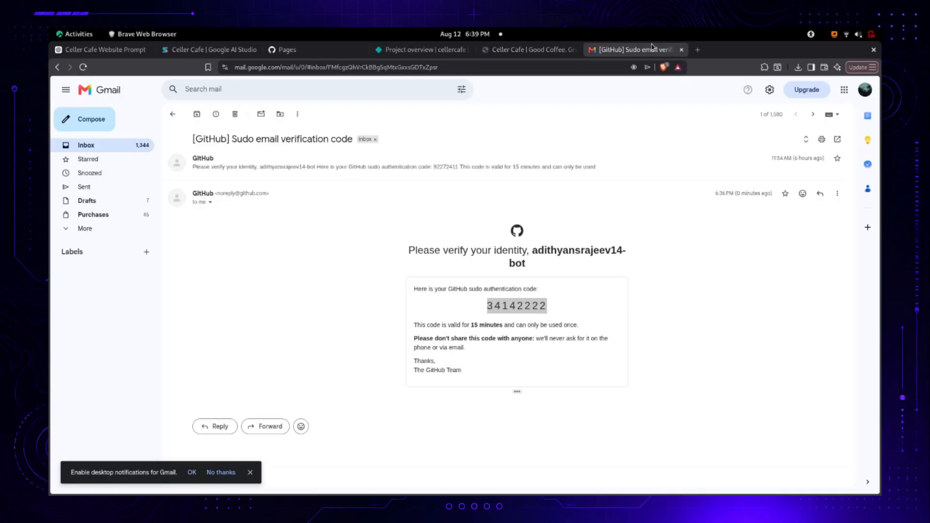
click(704, 53)
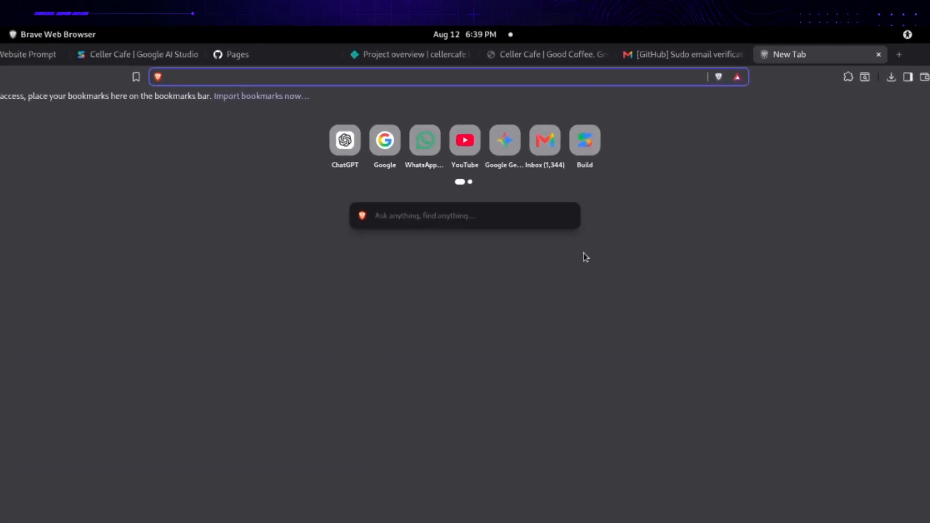
text(go)
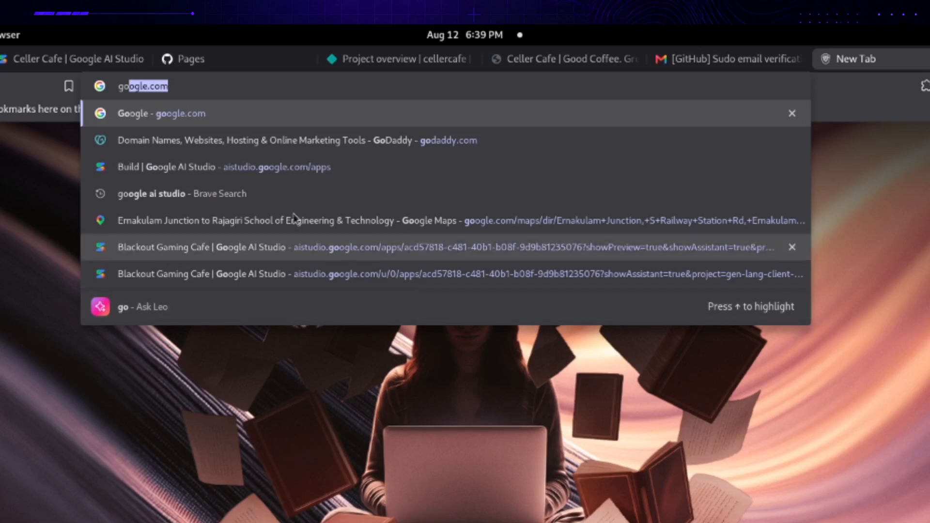
text(daddy.com)
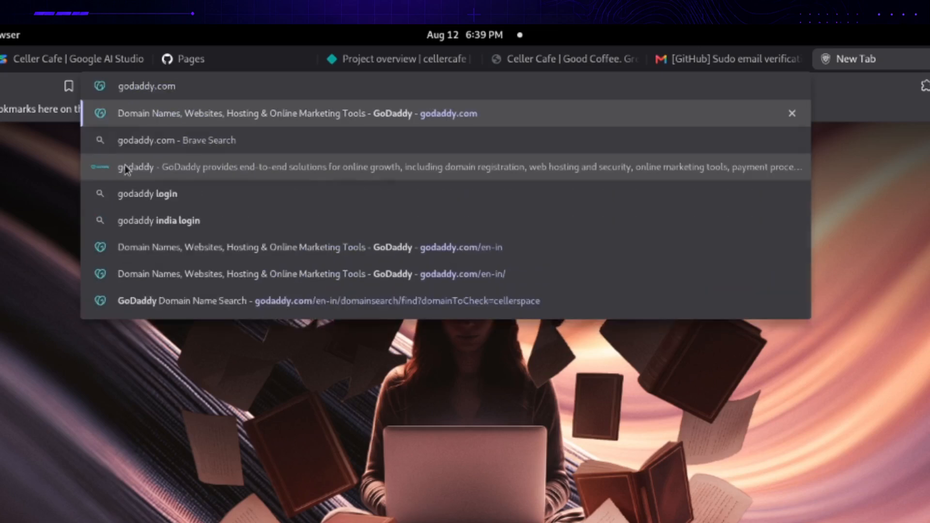
key(Return)
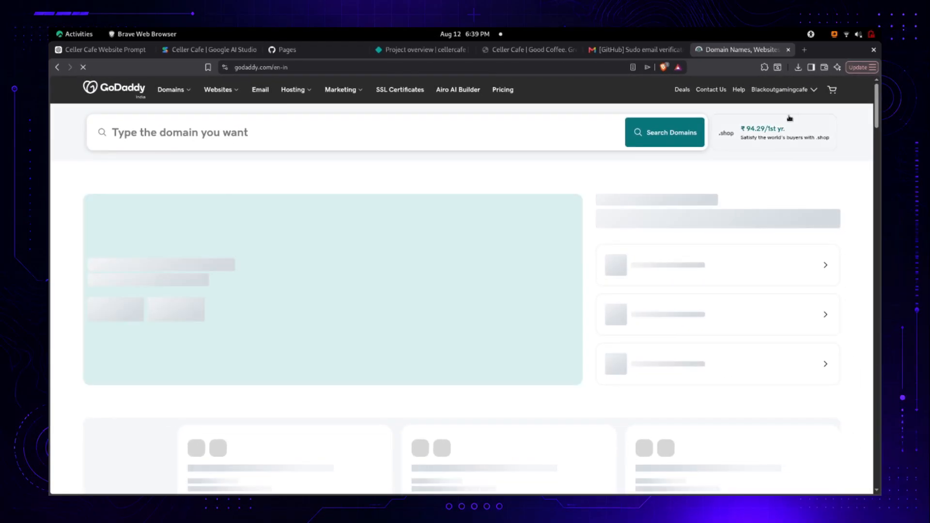
Open the GoDaddy account's products, dismiss the website plan offer and go to the domain's management page
click(787, 90)
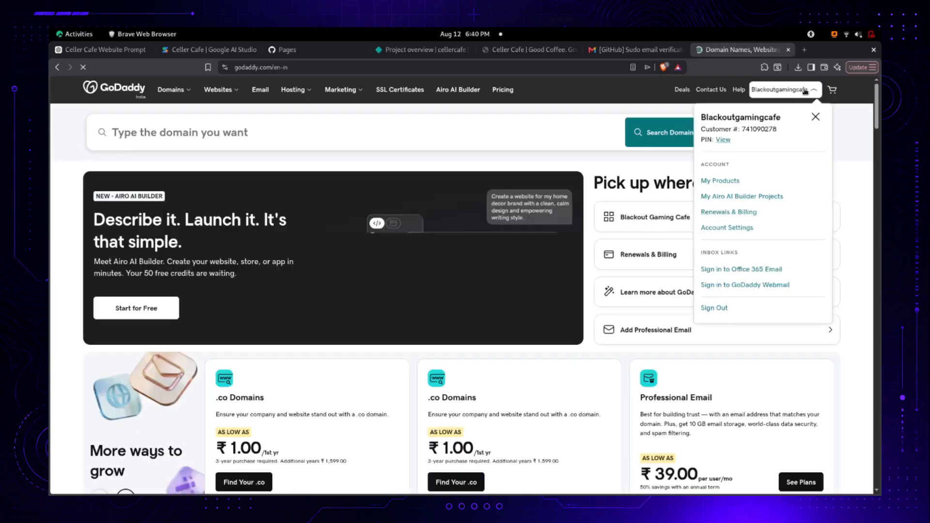
click(719, 181)
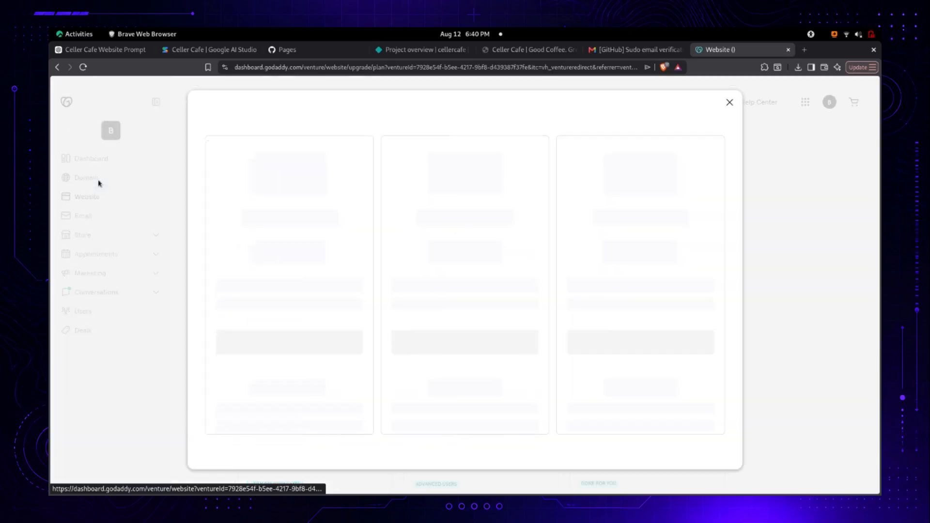
click(730, 102)
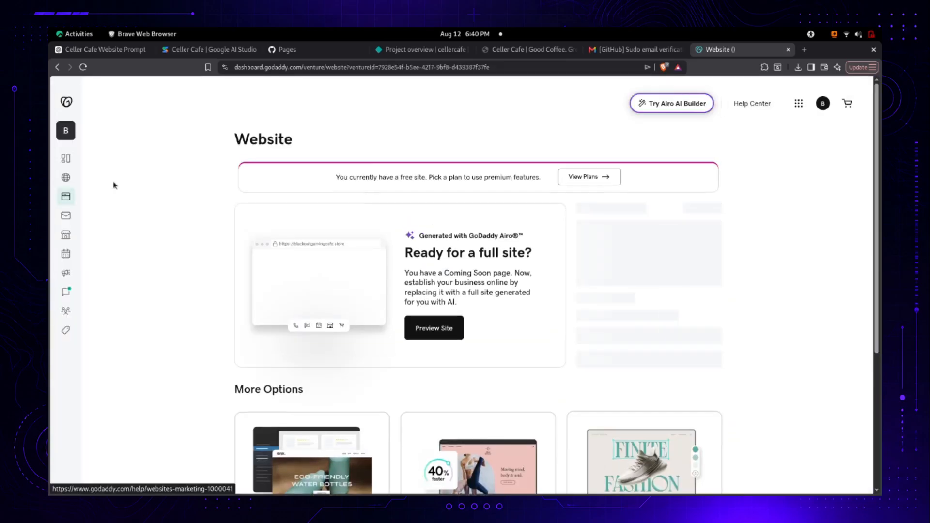
click(68, 178)
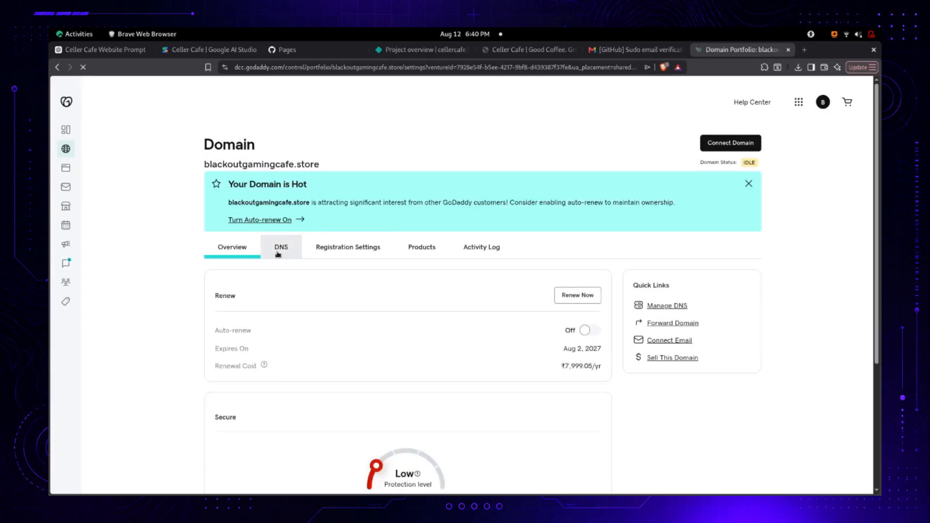
Look up the nameservers in the DNS settings of blackoutgamingcafe.store
click(278, 253)
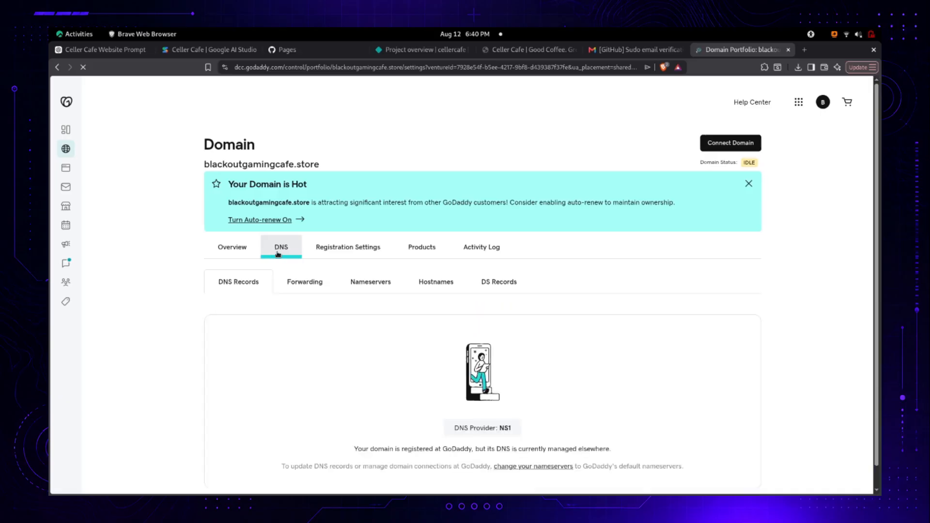
click(385, 274)
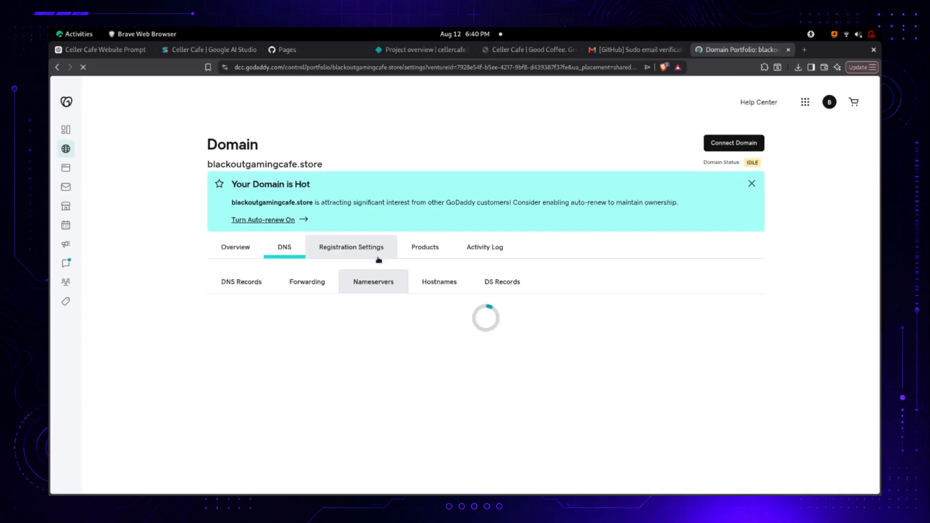
scroll(383, 283, down, 1)
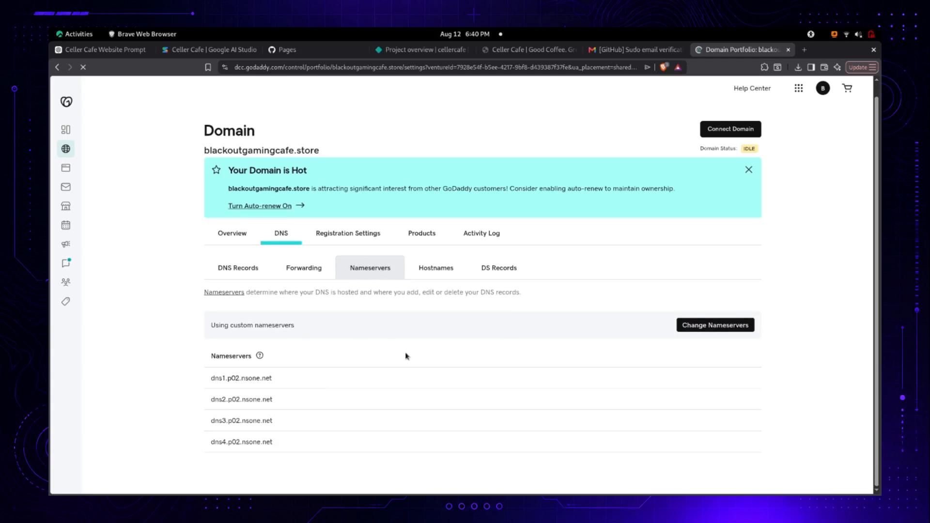
Switch back to Netlify and open the domain management of the cellercafe project
click(534, 45)
click(420, 50)
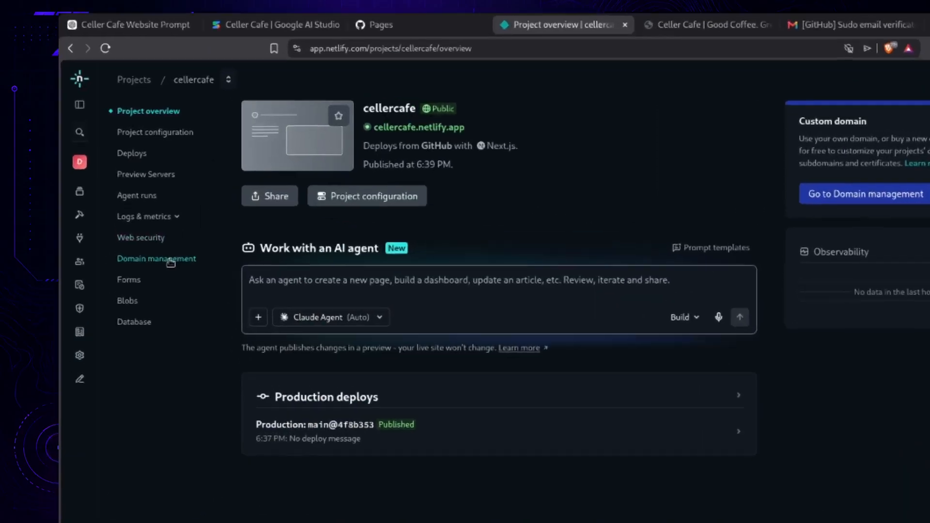
click(127, 223)
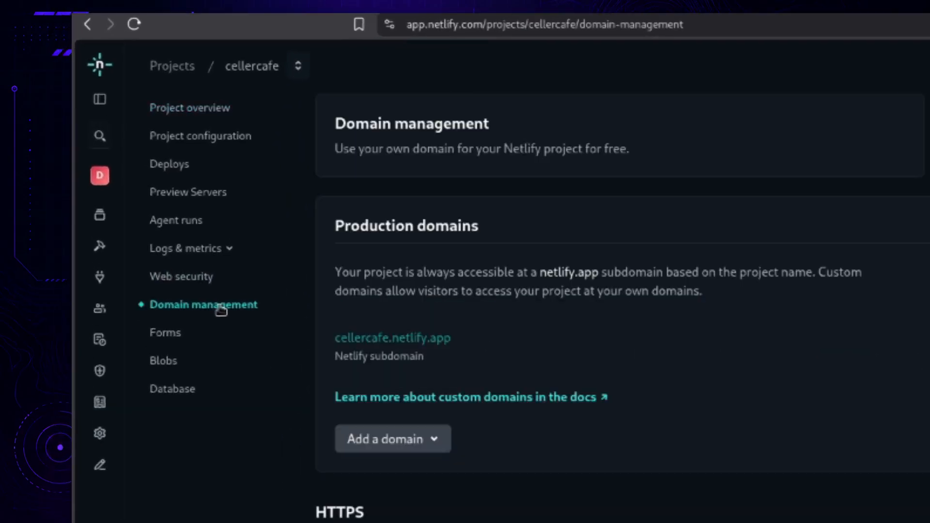
Add the already owned domain blackoutgamingcafe.store to the cellercafe project, verifying it first
scroll(290, 329, down, 2)
click(386, 344)
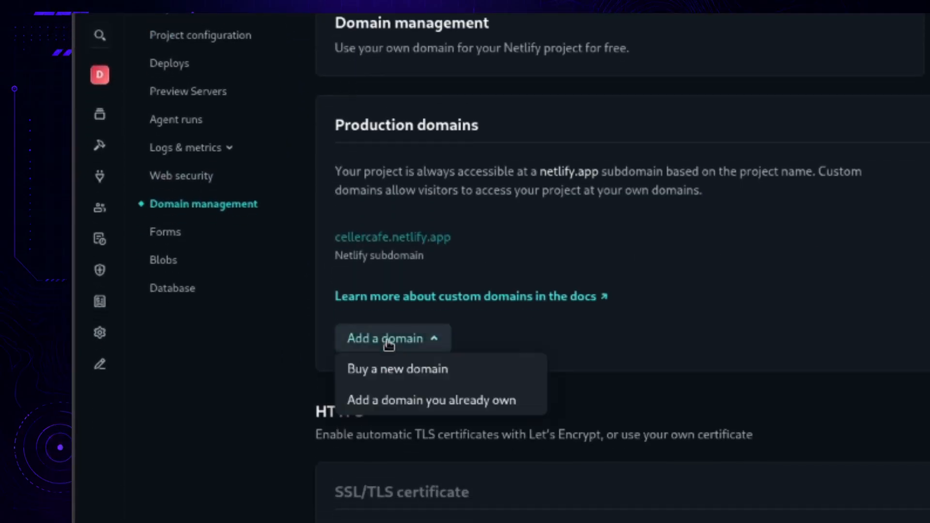
click(449, 401)
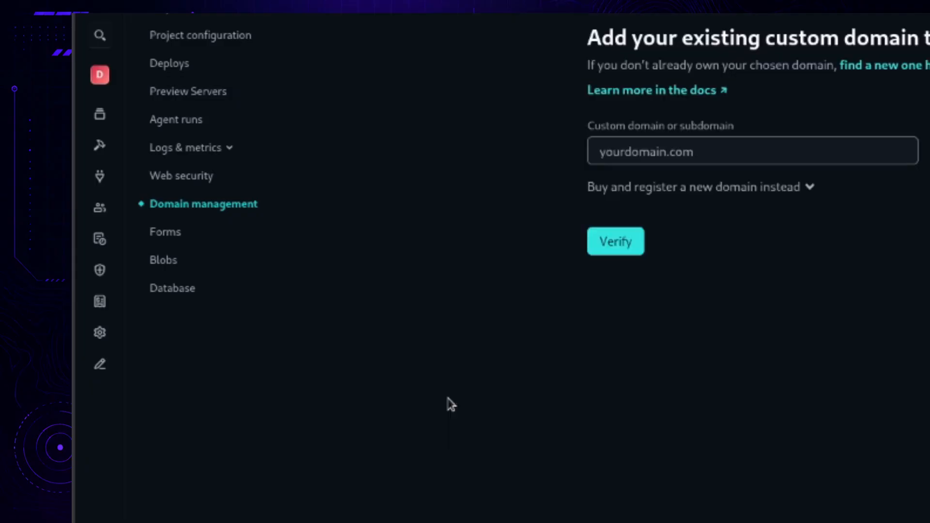
click(560, 205)
text(bl)
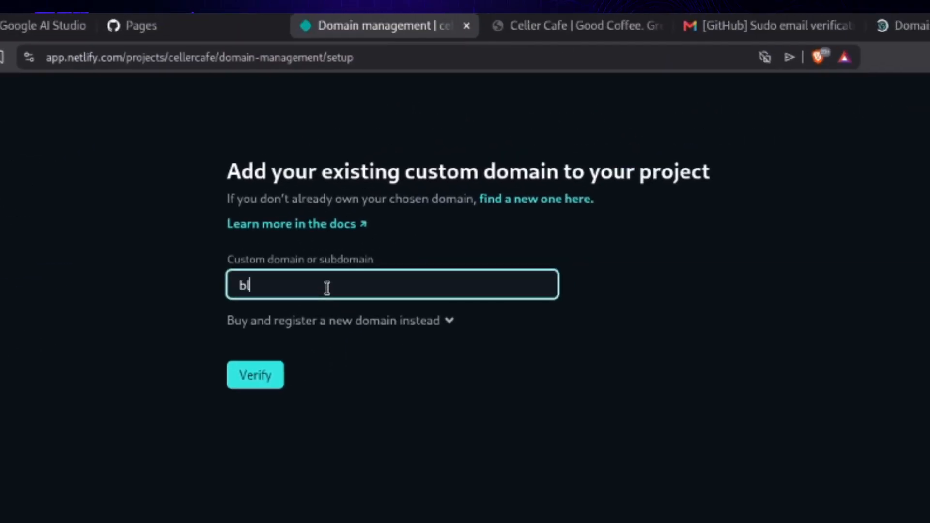
text(ackoutgamingca)
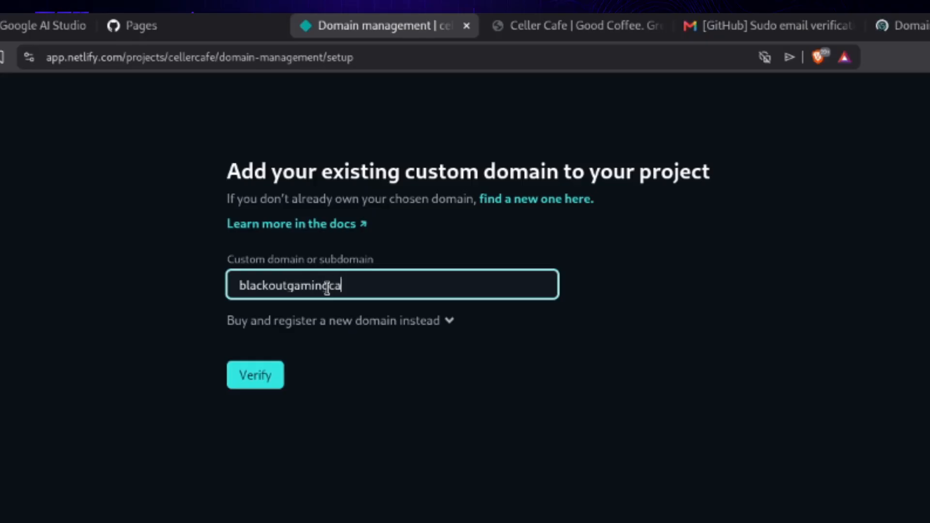
text(fe.store)
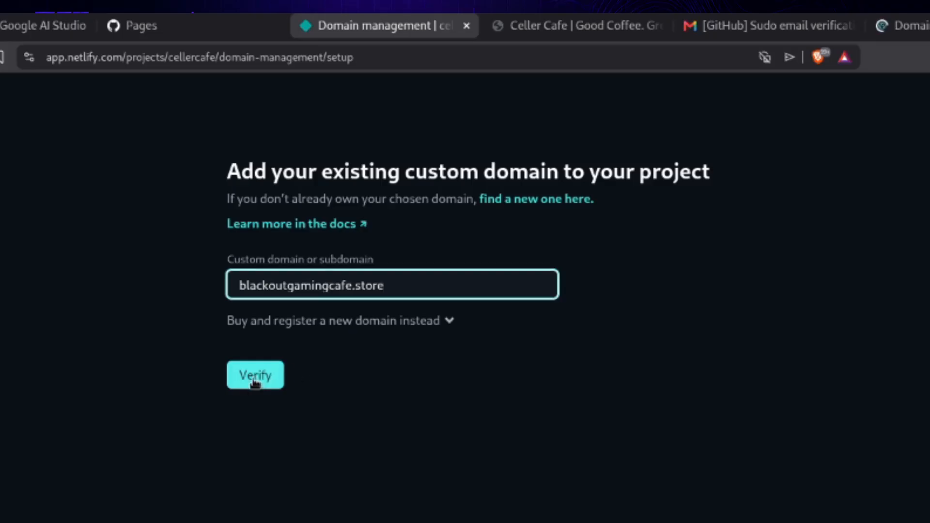
click(264, 382)
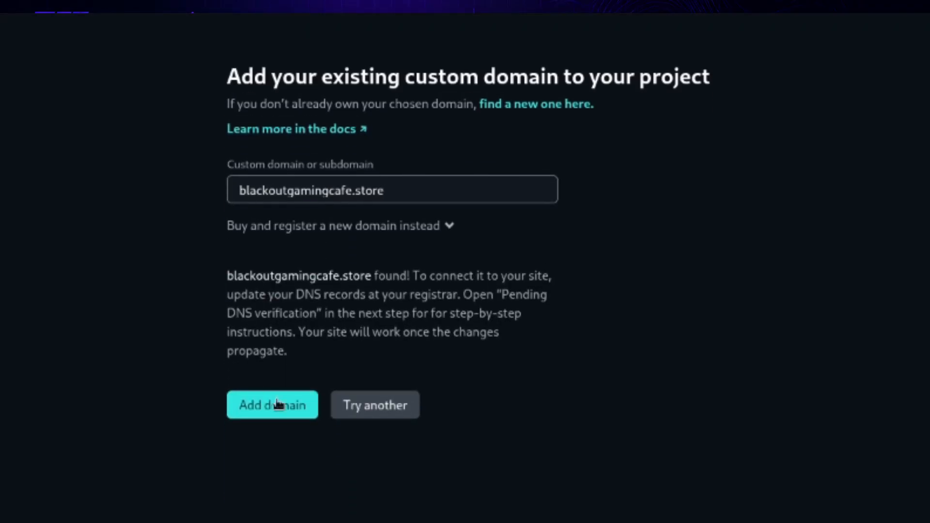
click(289, 411)
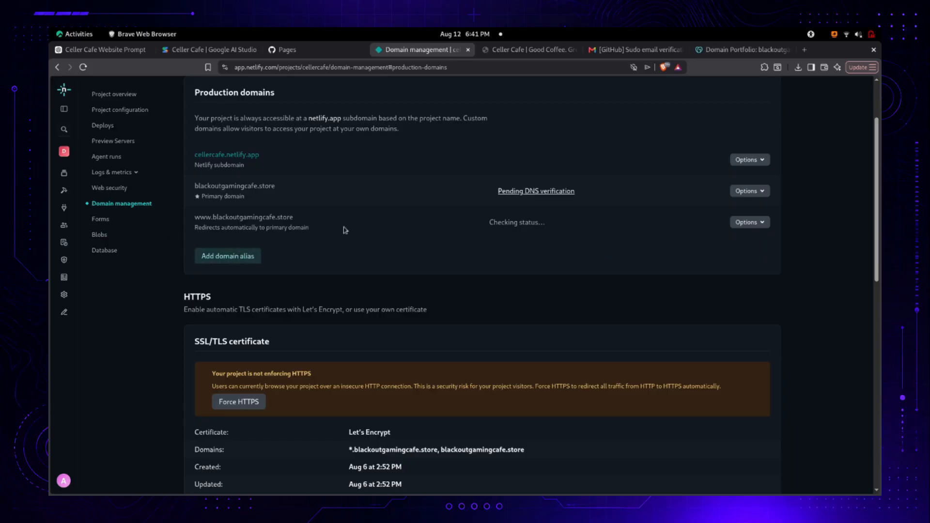
Open the pending DNS verification instructions for blackoutgamingcafe.store and set up Netlify DNS for the domain up to the nameserver list
click(533, 192)
scroll(532, 193, down, 4)
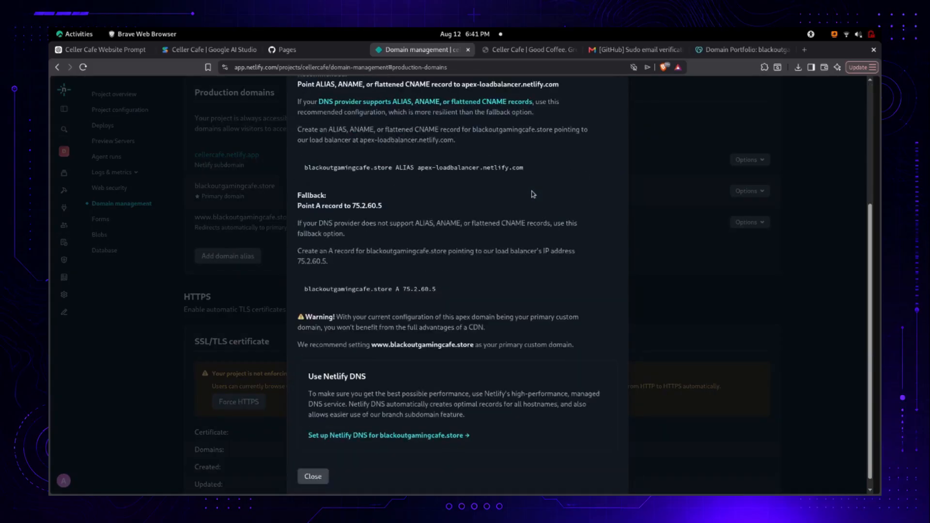
scroll(534, 195, down, 1)
scroll(533, 194, up, 1)
scroll(533, 194, down, 1)
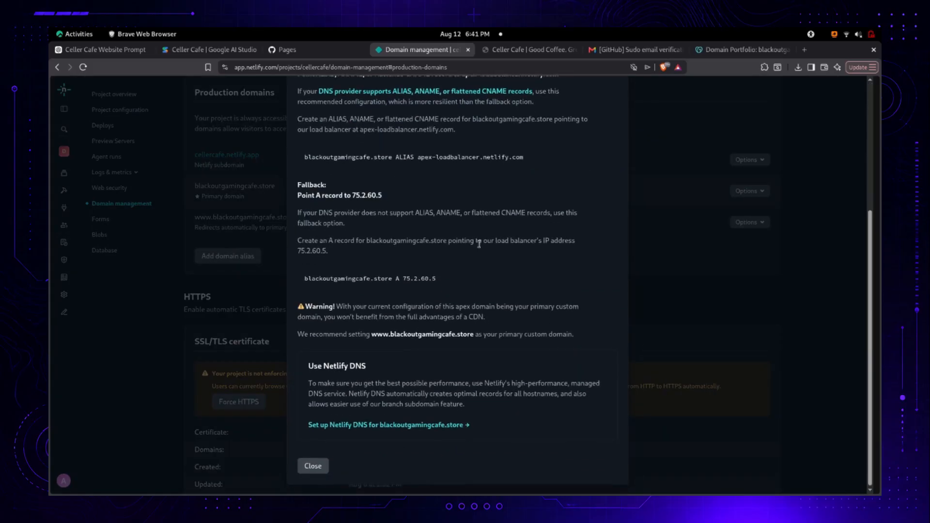
click(390, 424)
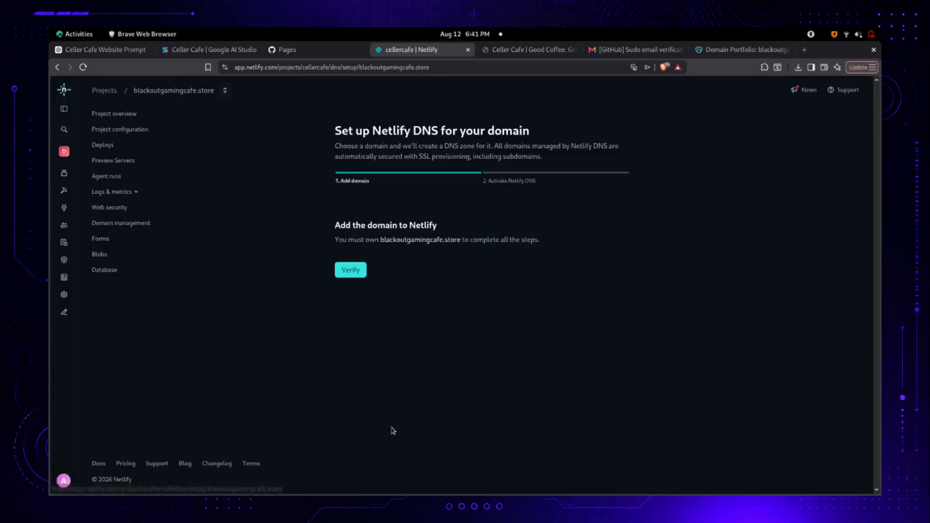
click(353, 272)
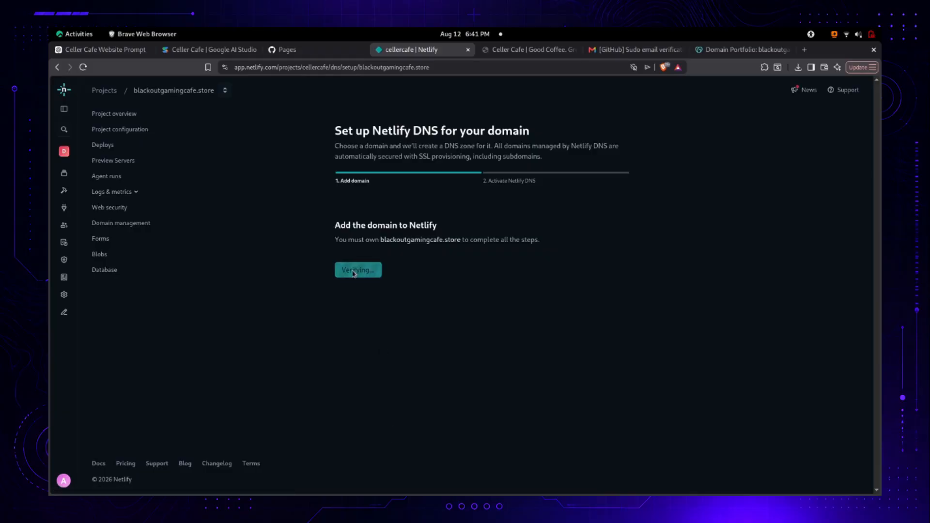
click(360, 307)
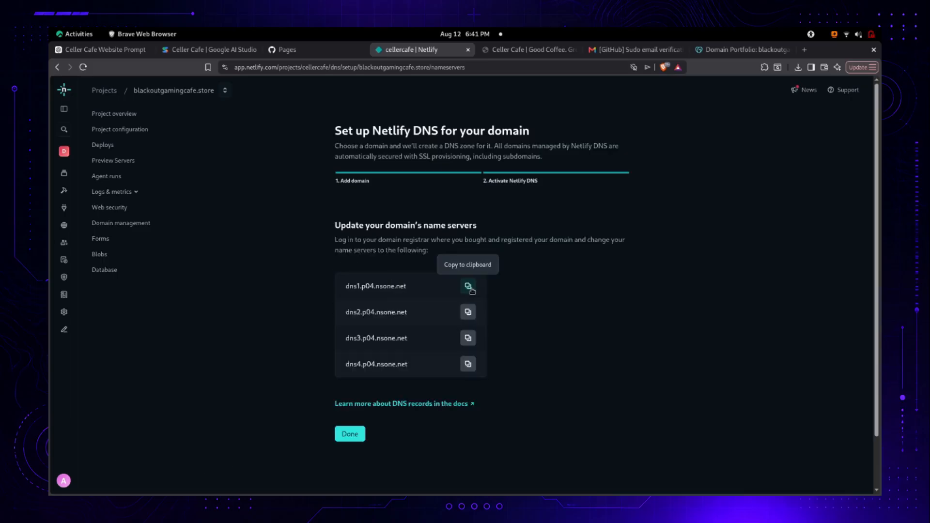
Copy Netlify's first nameserver, then in GoDaddy's nameserver editor remove the first two entries and set the first remaining one to dns1.p04.nsone.net
click(468, 287)
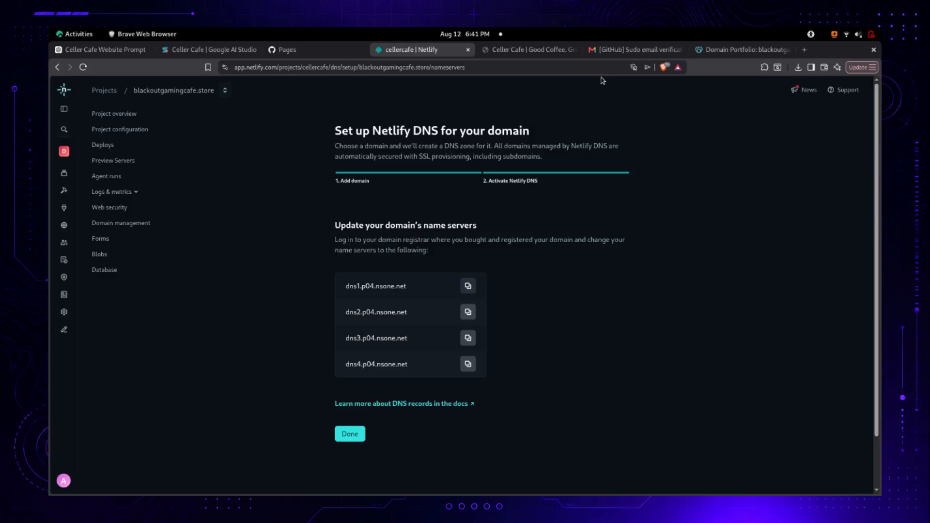
click(744, 49)
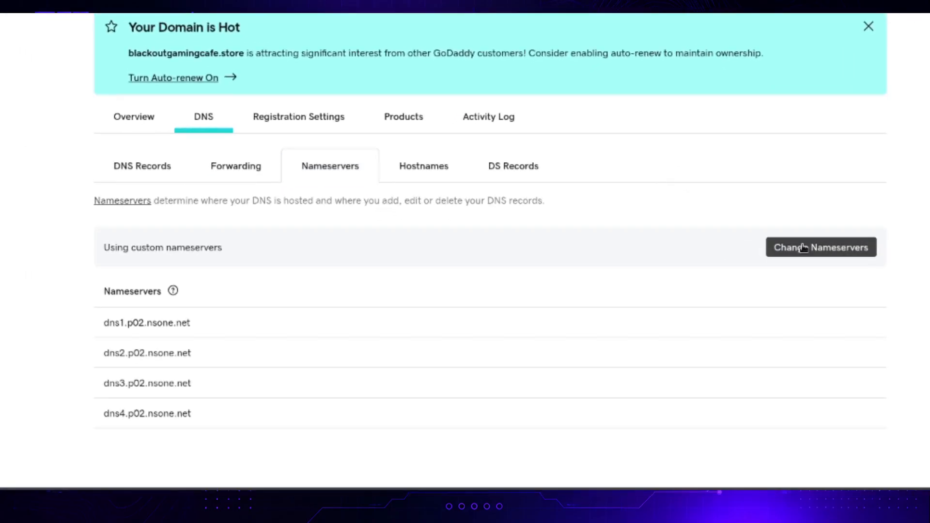
click(804, 248)
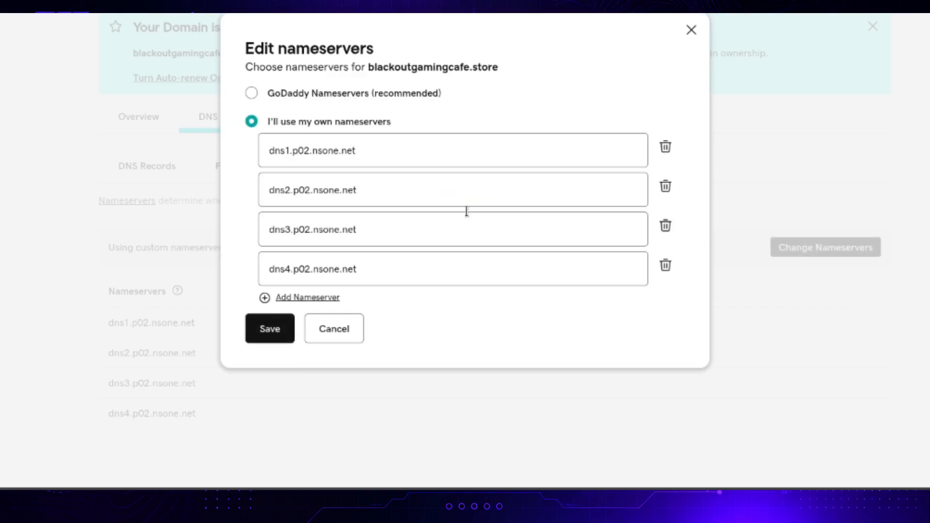
click(667, 148)
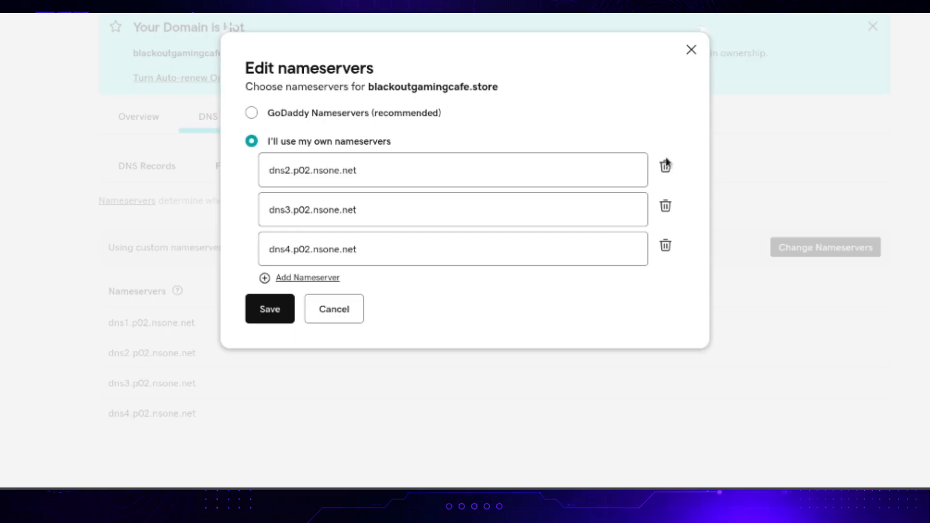
click(665, 164)
drag(296, 186, 255, 192)
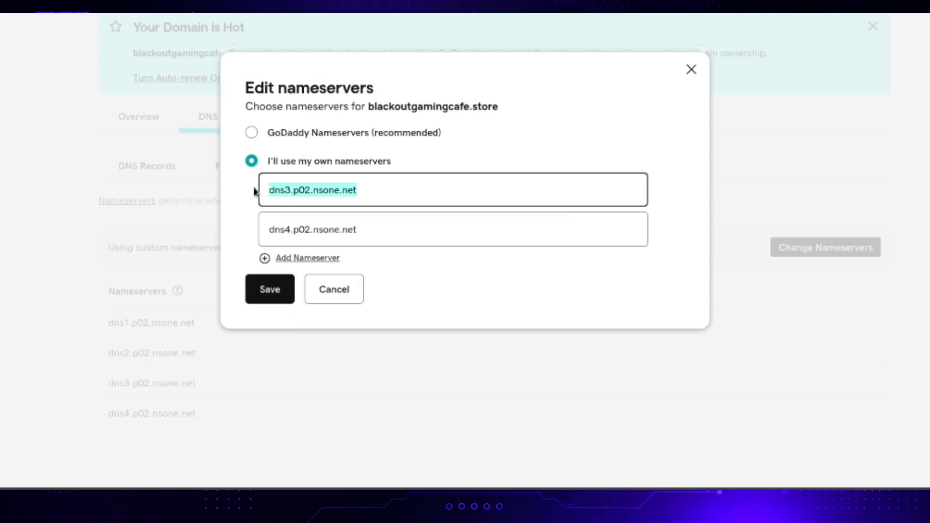
key(ctrl+v)
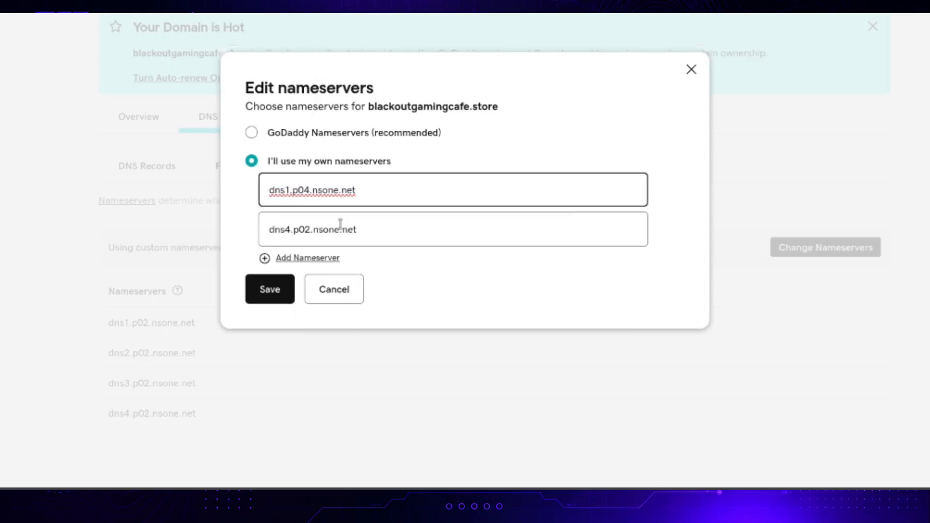
Replace the second custom nameserver with dns2.p04.nsone.net
drag(341, 223, 254, 230)
key(ctrl+v)
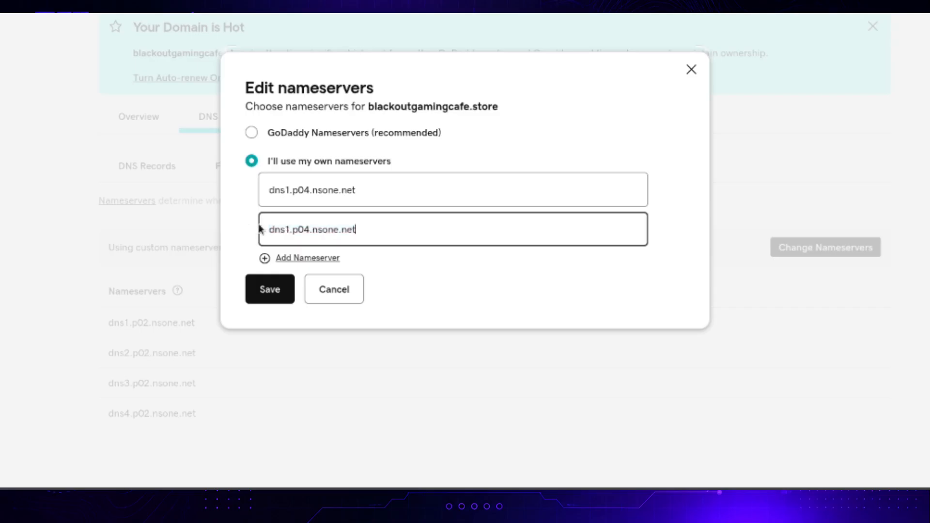
click(289, 230)
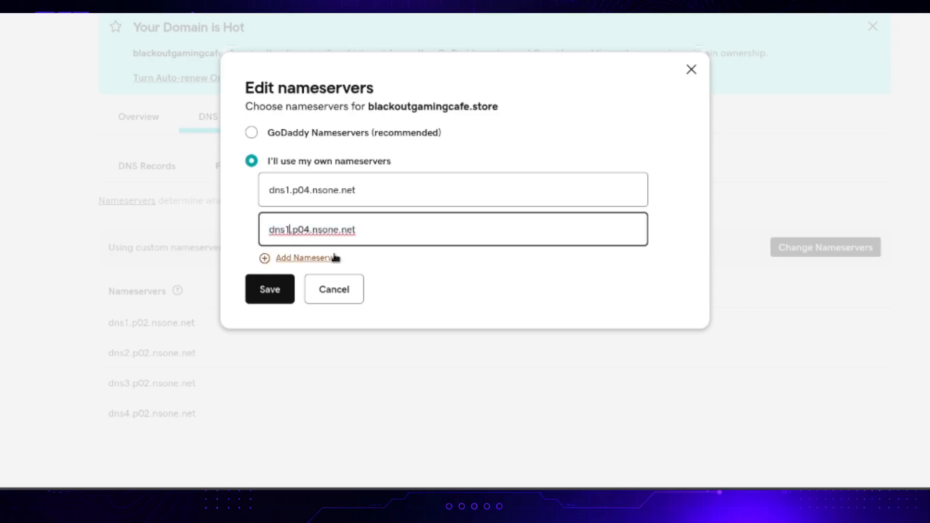
key(BackSpace)
text(2)
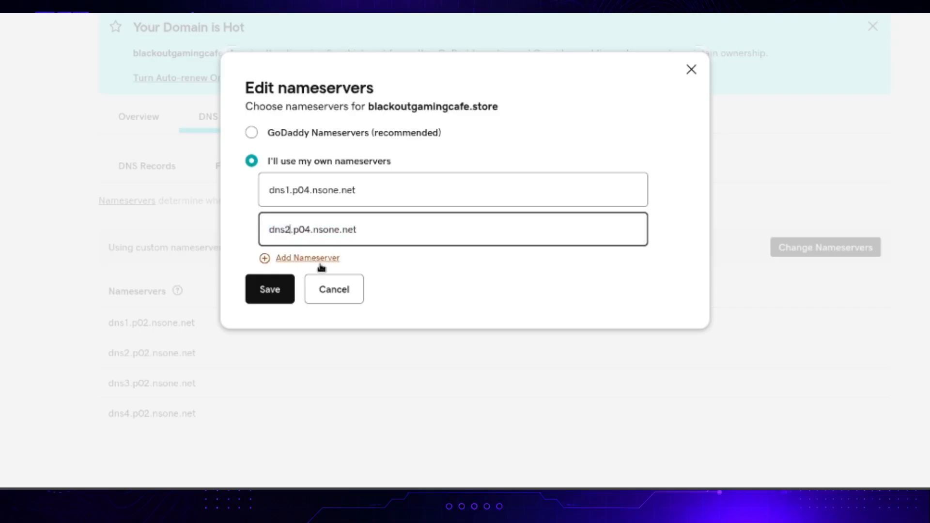
Add a third custom nameserver, dns3.p04.nsone.net
click(286, 258)
click(290, 250)
key(ctrl+v)
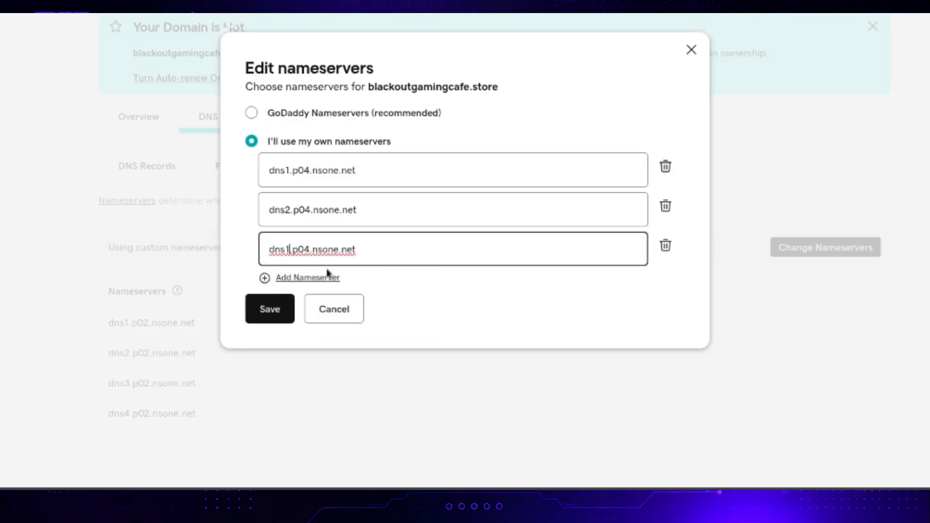
key(BackSpace)
text(3)
Add dns4.p04.nsone.net as the fourth custom nameserver and save the nameserver change
click(305, 277)
click(304, 273)
key(ctrl+v)
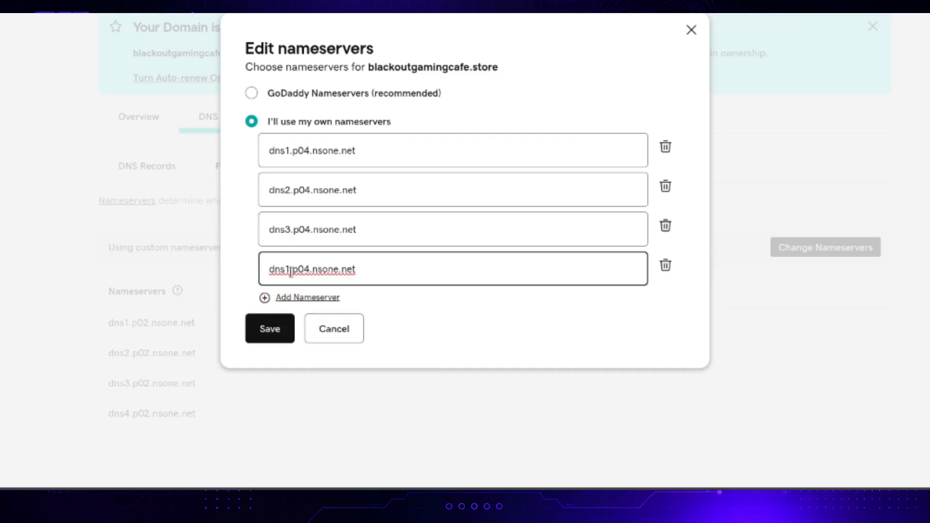
key(BackSpace)
text(4)
click(431, 309)
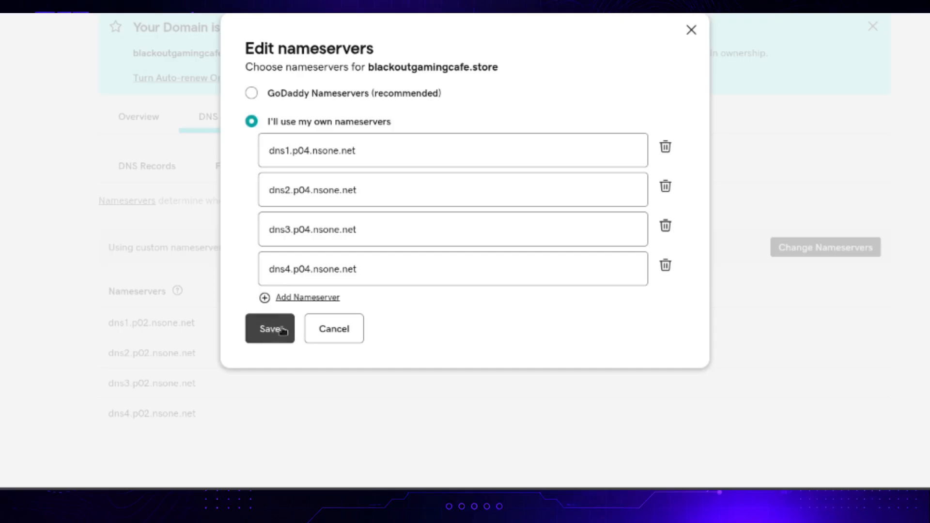
click(282, 330)
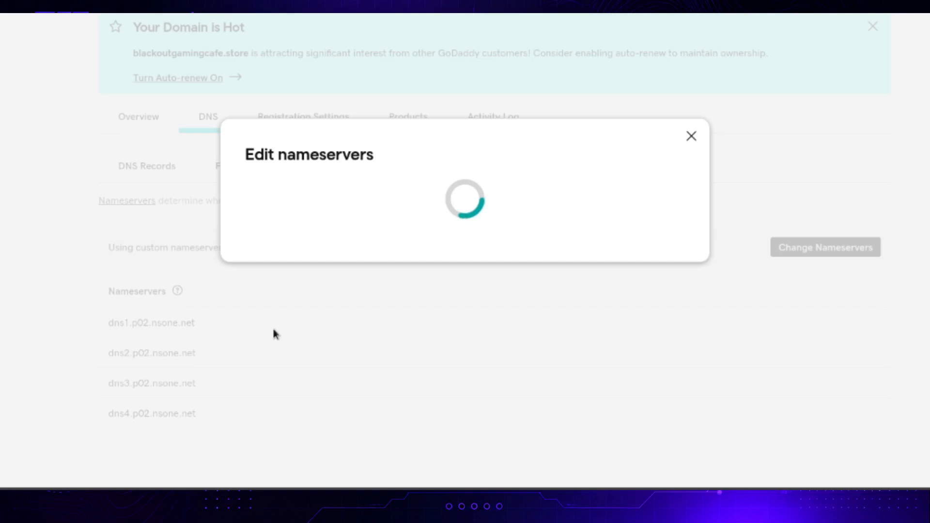
click(125, 242)
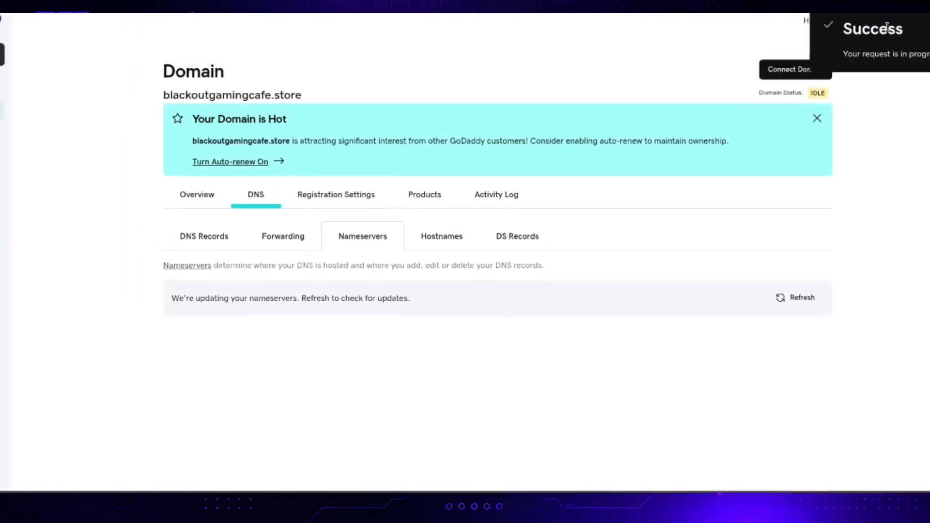
Switch back to Netlify and finish the DNS setup for blackoutgamingcafe.store
click(671, 51)
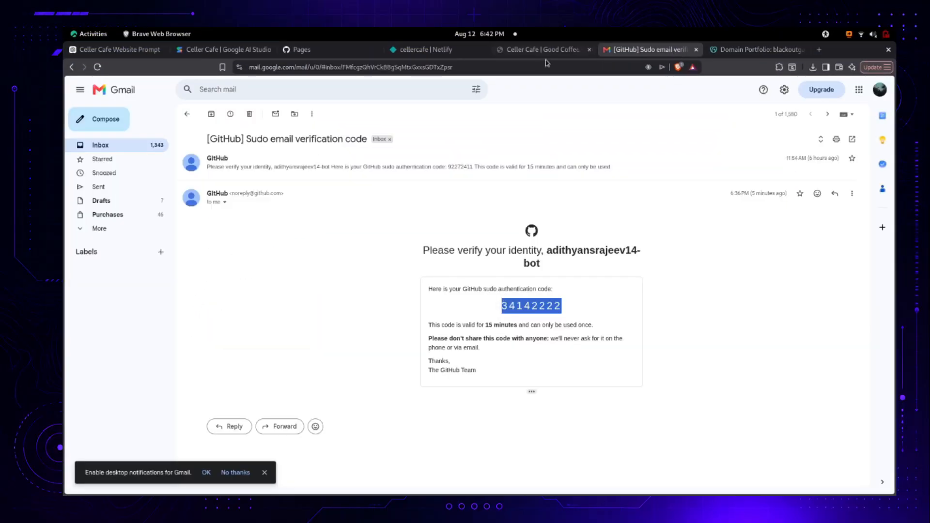
click(543, 50)
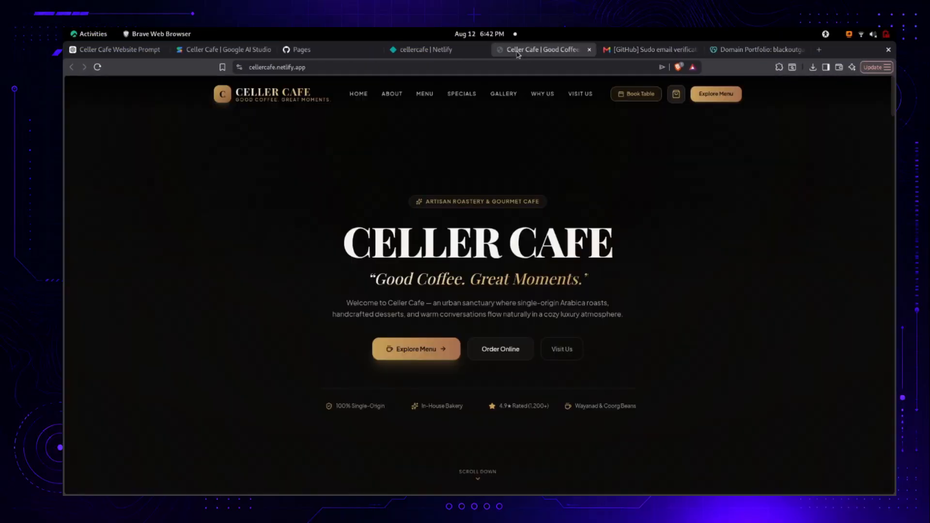
click(439, 52)
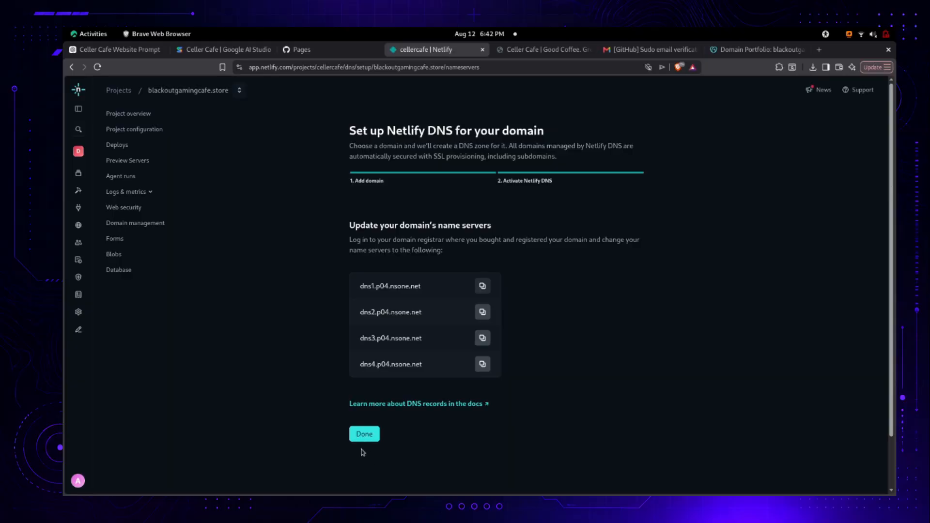
click(364, 434)
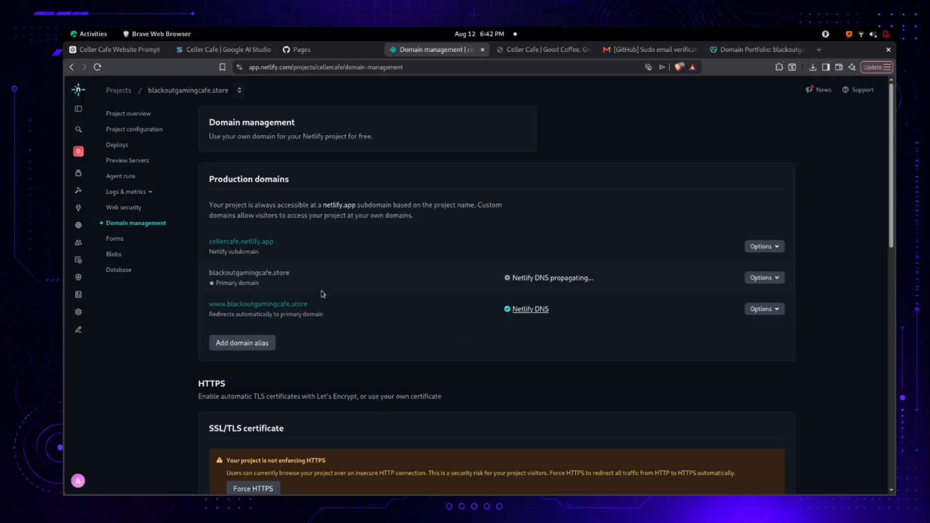
click(285, 306)
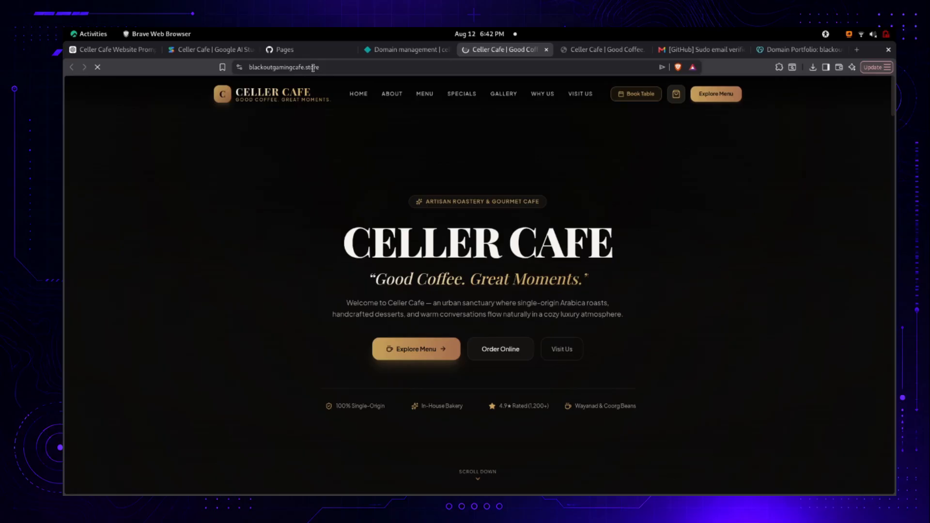
scroll(347, 194, down, 5)
scroll(347, 196, down, 15)
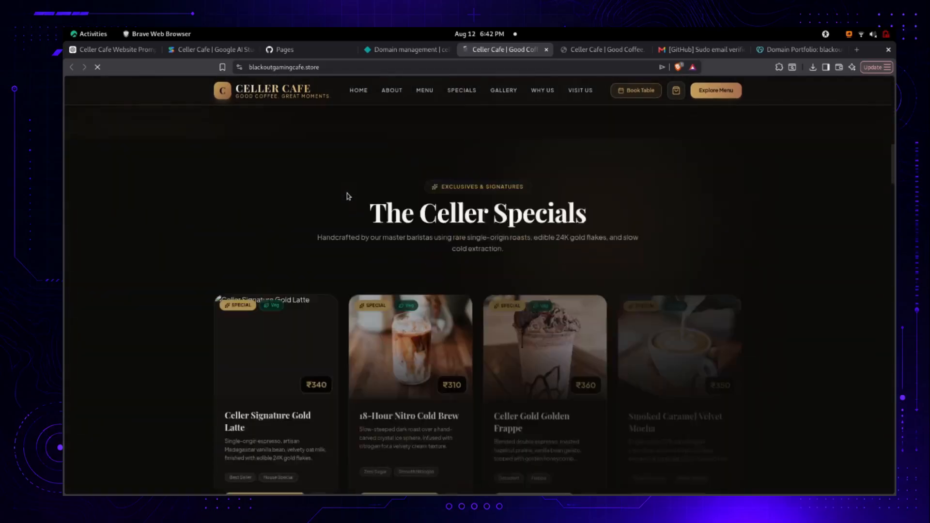
scroll(347, 196, down, 10)
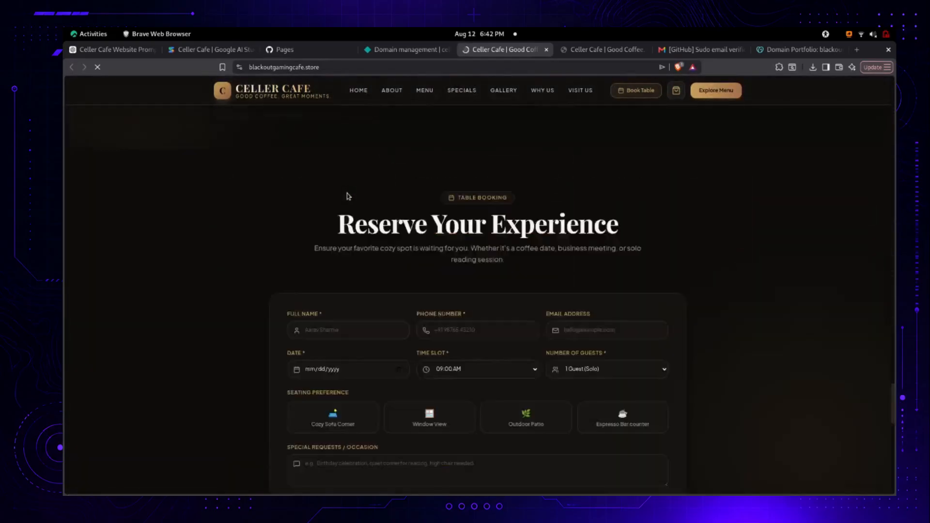
scroll(347, 196, up, 20)
scroll(349, 196, up, 4)
scroll(349, 197, down, 6)
scroll(349, 196, up, 7)
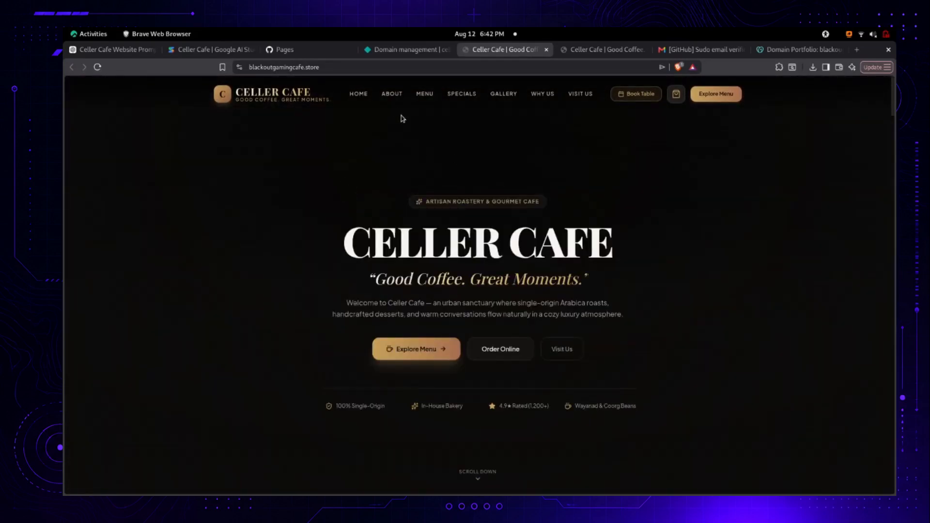
Switch to Google AI Studio, check the Celler Cafe app's GitHub settings for changes to commit and close them
click(211, 53)
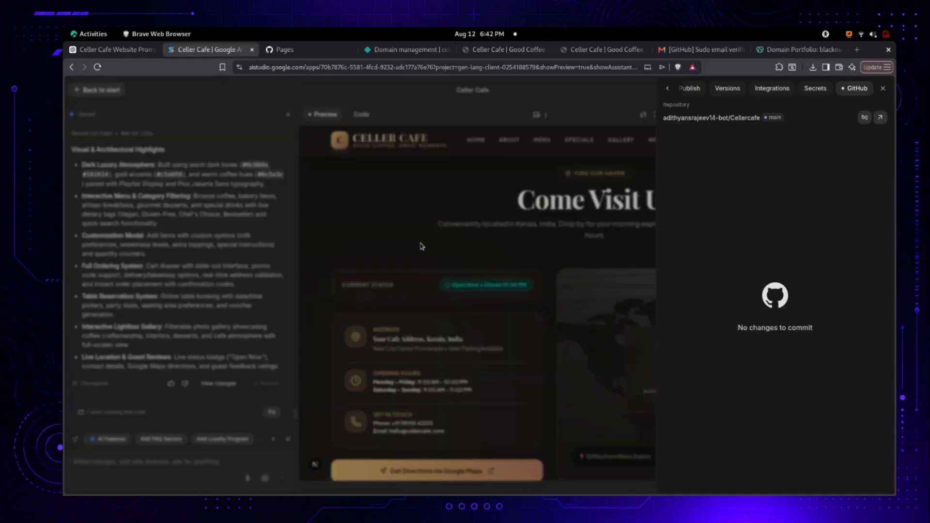
click(431, 246)
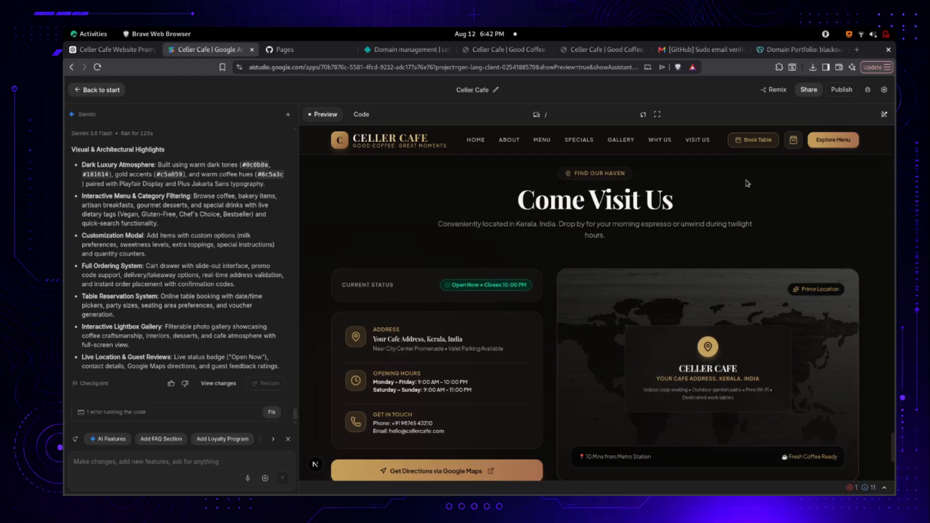
click(884, 90)
click(867, 88)
click(856, 88)
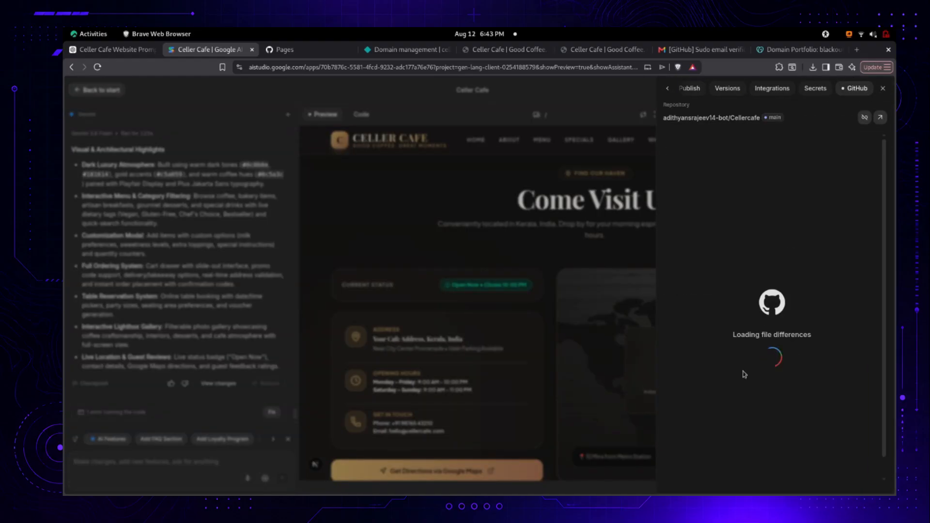
click(882, 88)
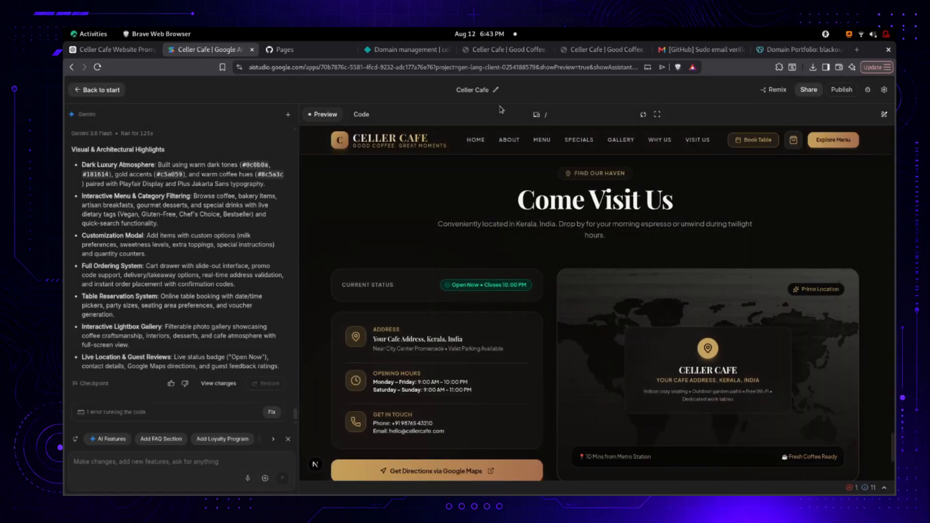